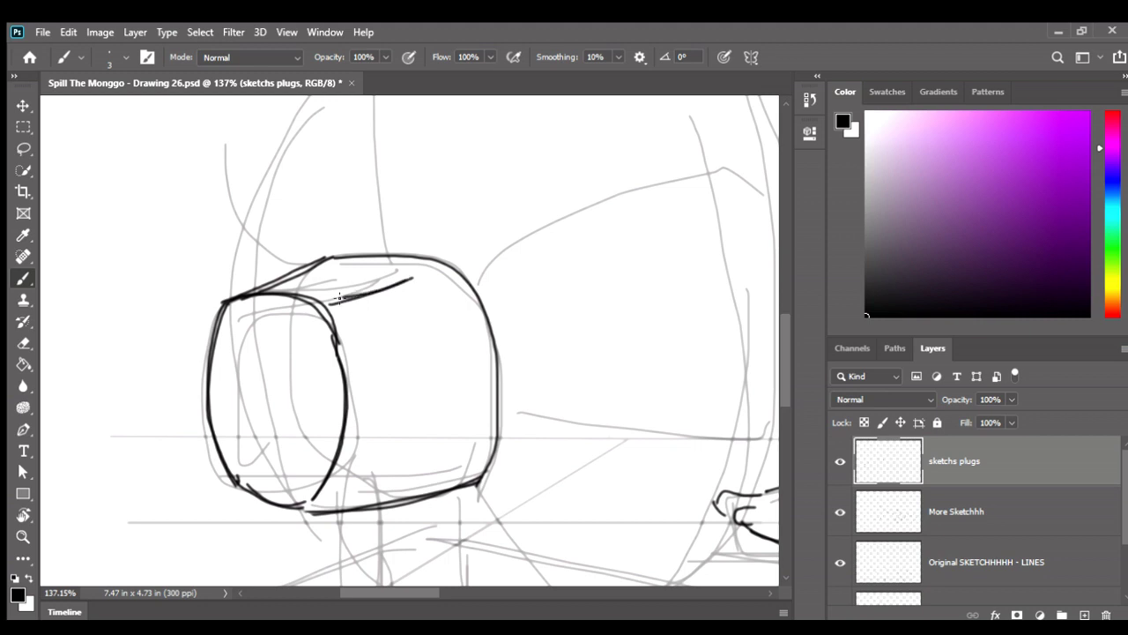
- Redraw the heater's top edge and add a row of vertical vent slats on its side
key("ctrl+z")
mouse_move(410, 280)
left_mouse_down()
mouse_move(336, 309)
mouse_move(402, 275)
left_mouse_up()
left_click_drag(362, 336, 363, 370)
left_click_drag(363, 422, 364, 419)
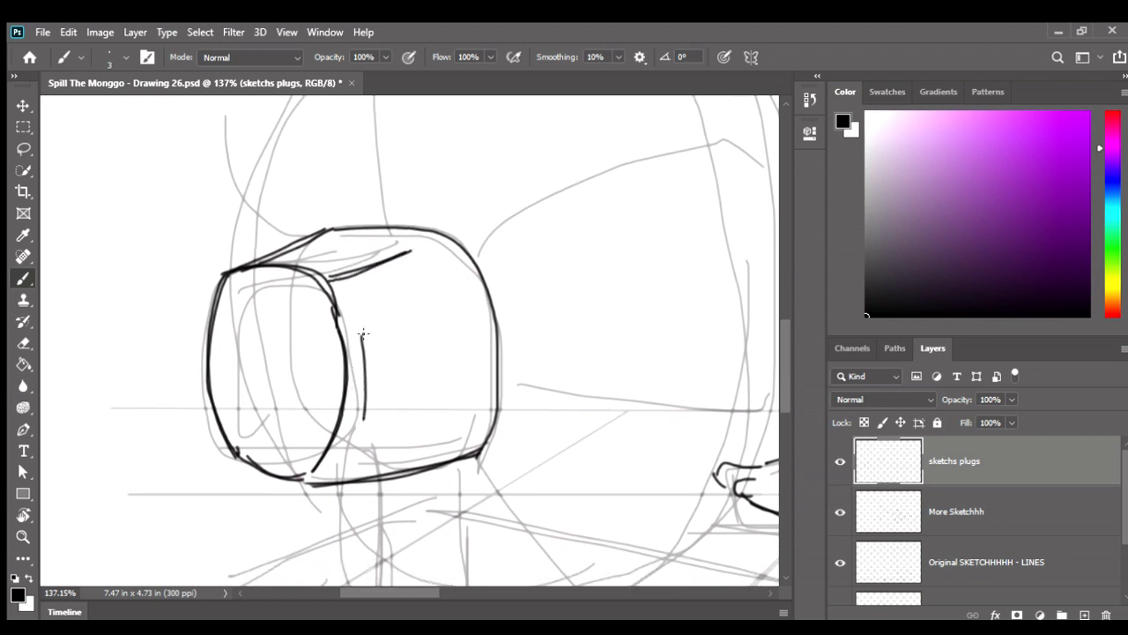
left_click_drag(369, 334, 371, 411)
left_click_drag(381, 350, 383, 404)
mouse_move(385, 333)
left_mouse_down()
mouse_move(391, 406)
mouse_move(402, 408)
left_mouse_up()
left_click_drag(411, 329, 407, 404)
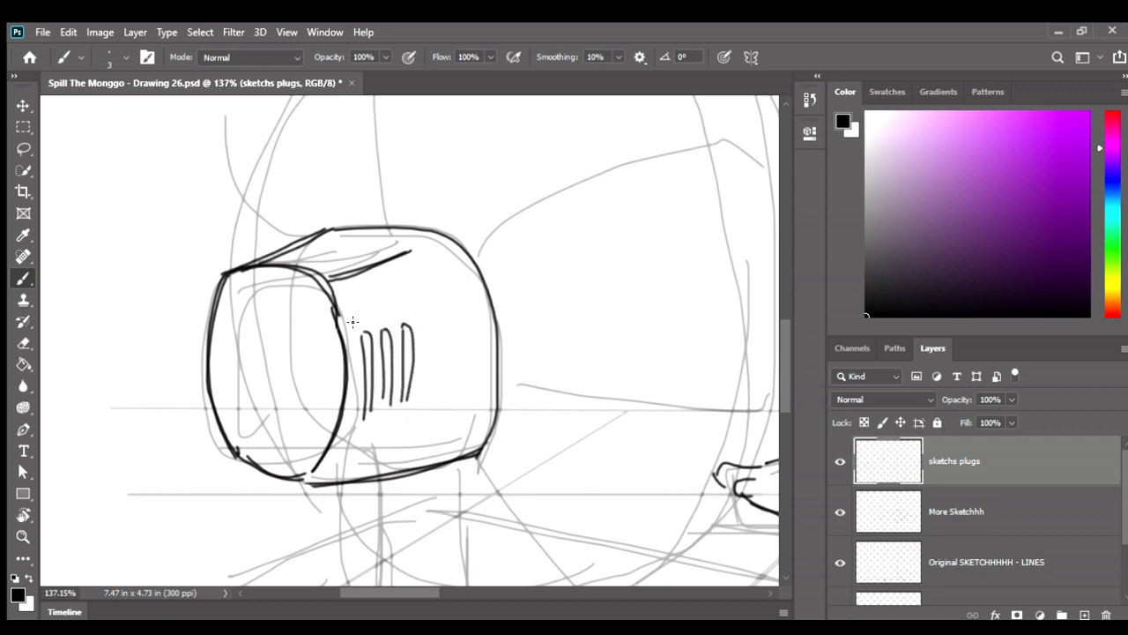
mouse_move(351, 328)
left_mouse_down()
mouse_move(407, 309)
mouse_move(423, 327)
mouse_move(412, 412)
left_mouse_up()
key("ctrl+z")
left_click_drag(423, 328, 424, 413)
- Erase the heater box's top edge and draw a small tapered cap on top
scroll(365, 430, "up", 3)
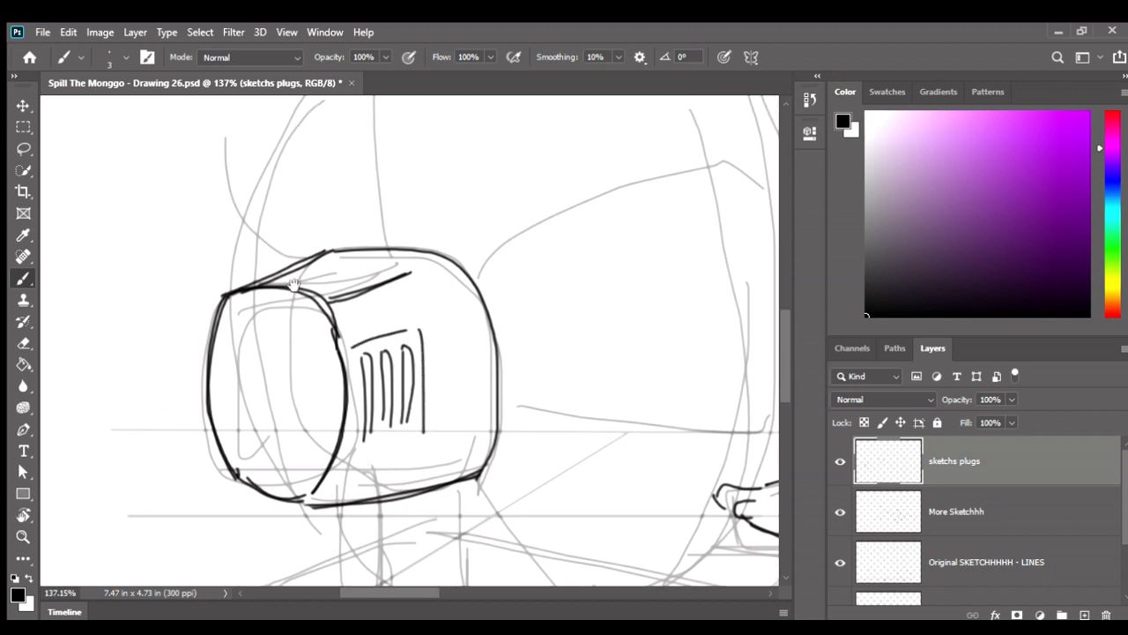
key("e")
mouse_move(344, 300)
left_mouse_down()
mouse_move(439, 298)
mouse_move(425, 300)
left_mouse_up()
key("b")
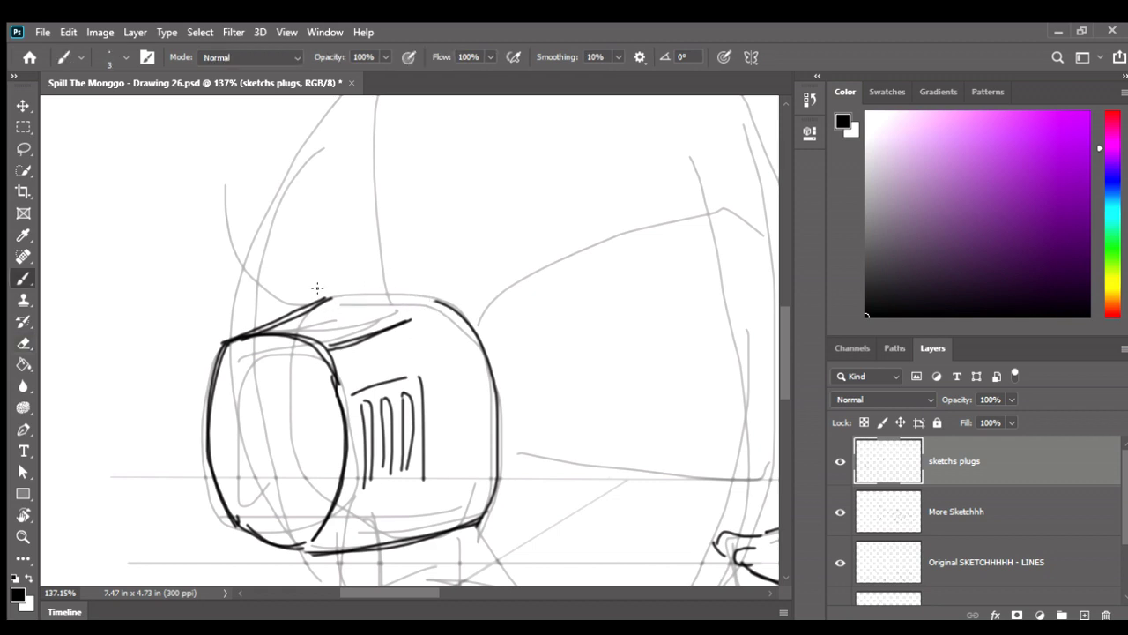
mouse_move(340, 266)
left_mouse_down()
mouse_move(421, 275)
mouse_move(434, 296)
left_mouse_up()
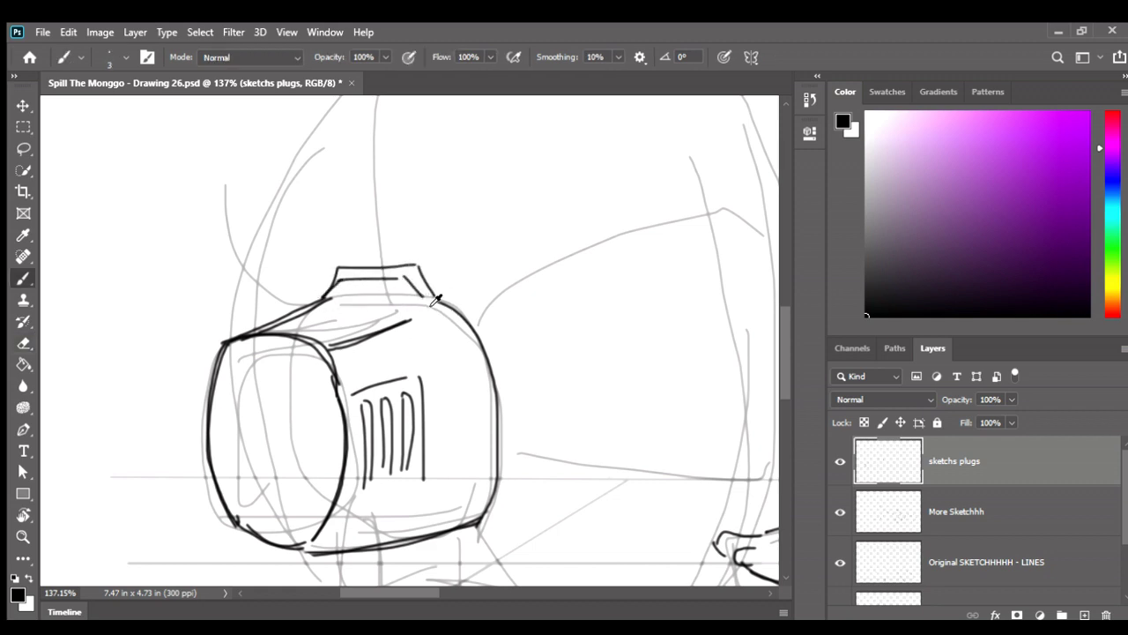
- Sketch a short stem with a rounded base beneath the heater housing, redoing stray strokes
scroll(436, 302, "down", 3)
left_click_drag(457, 379, 394, 319)
scroll(394, 319, "up", 2)
left_click_drag(360, 383, 335, 341)
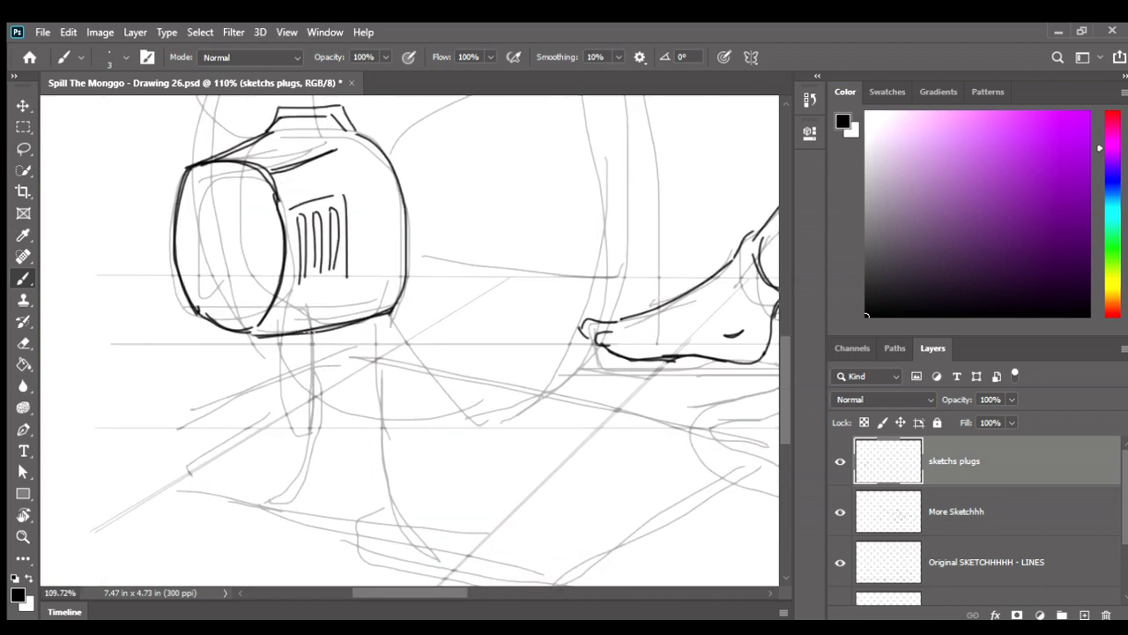
left_click_drag(313, 352, 352, 360)
mouse_move(369, 322)
left_mouse_down()
mouse_move(371, 354)
mouse_move(338, 390)
left_mouse_up()
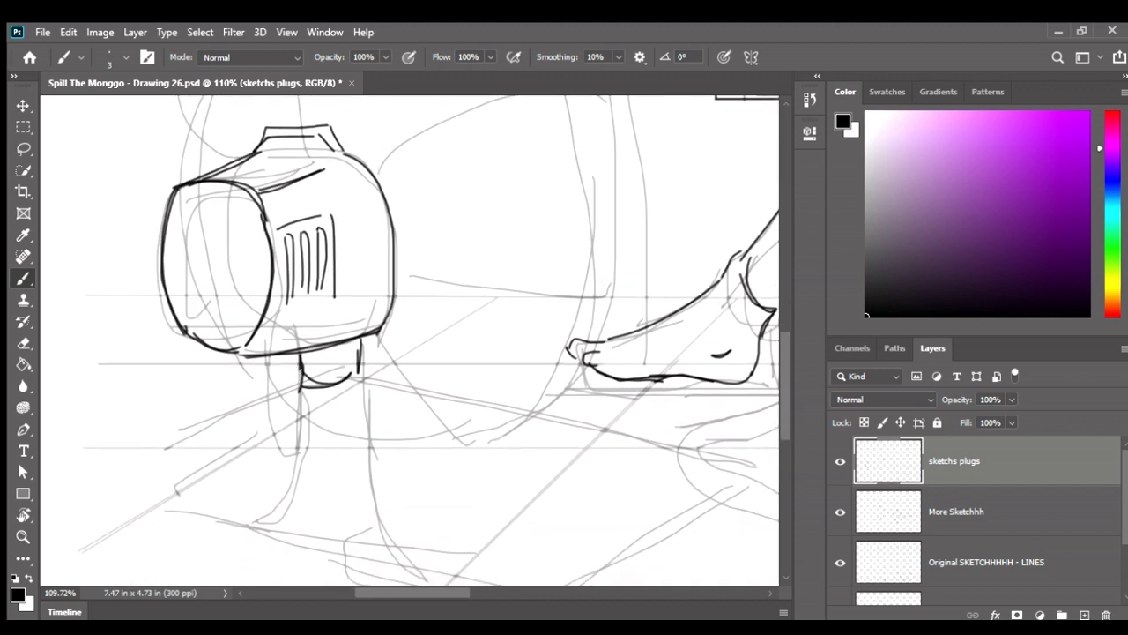
key("ctrl+z")
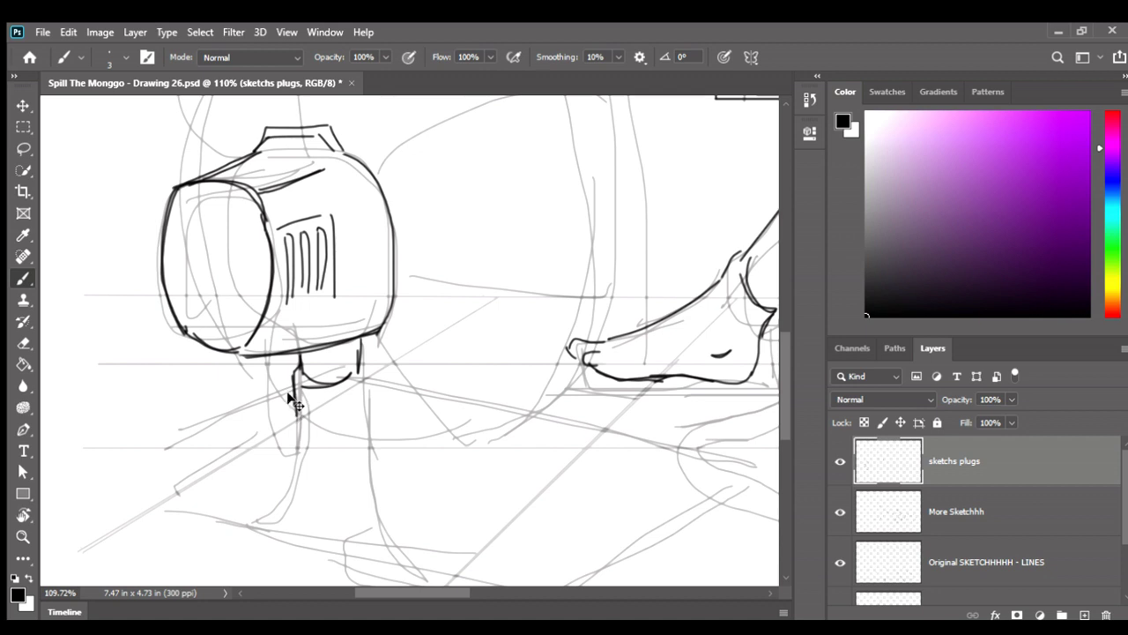
key("ctrl+z")
mouse_move(295, 391)
left_mouse_down()
mouse_move(296, 420)
mouse_move(300, 407)
mouse_move(362, 410)
left_mouse_up()
key("ctrl+z")
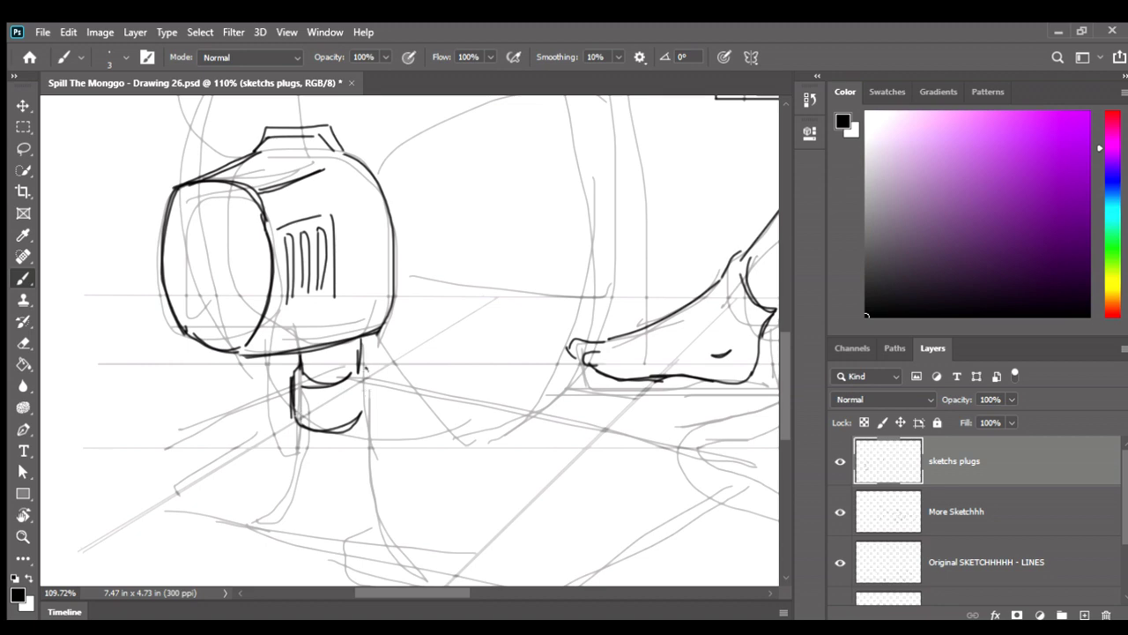
scroll(135, 471, "down", 3)
- Draw the stand's twin legs down from the collar, running the second out along the floor
scroll(135, 472, "down", 3)
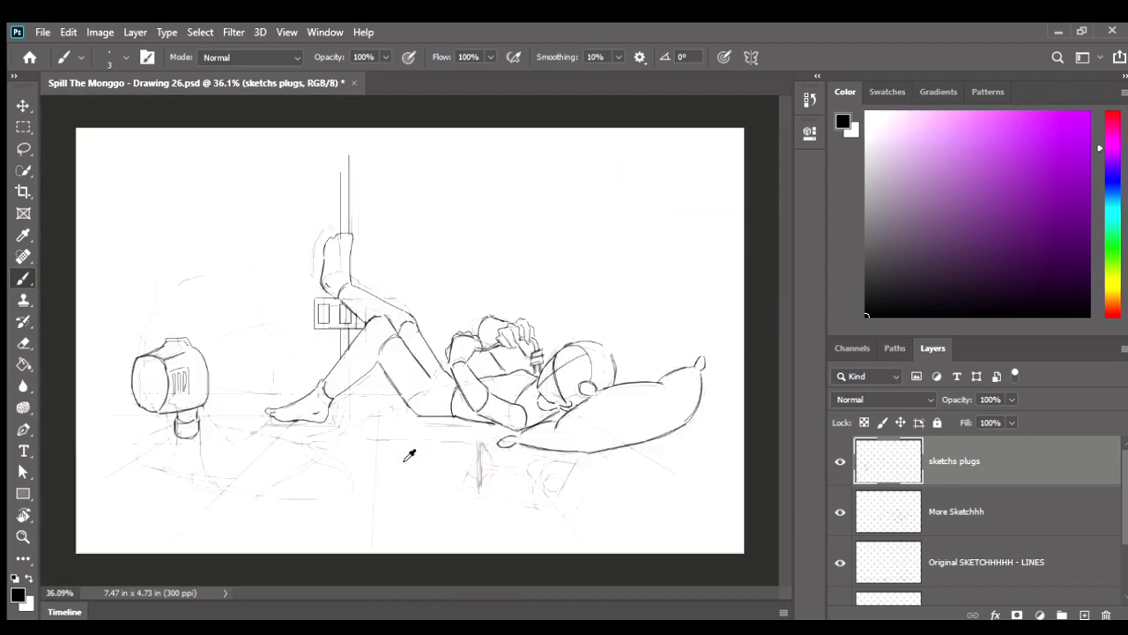
scroll(135, 472, "up", 2)
scroll(259, 450, "up", 1)
scroll(269, 410, "up", 2)
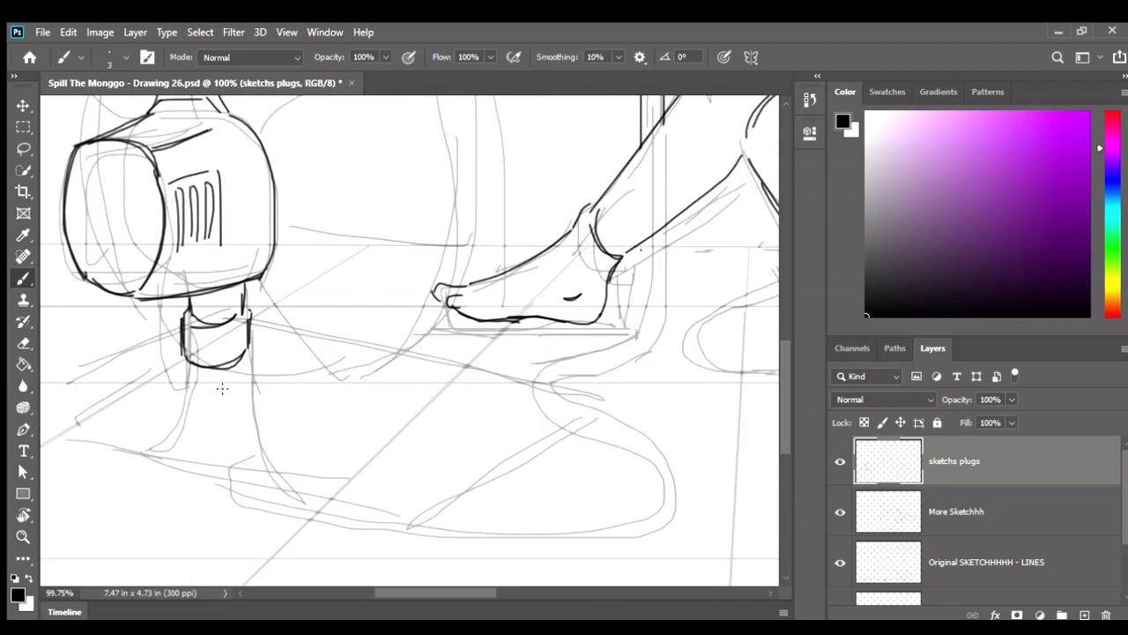
left_click_drag(221, 370, 234, 448)
key("ctrl+z")
mouse_move(221, 368)
left_mouse_down()
mouse_move(252, 500)
mouse_move(396, 528)
left_mouse_up()
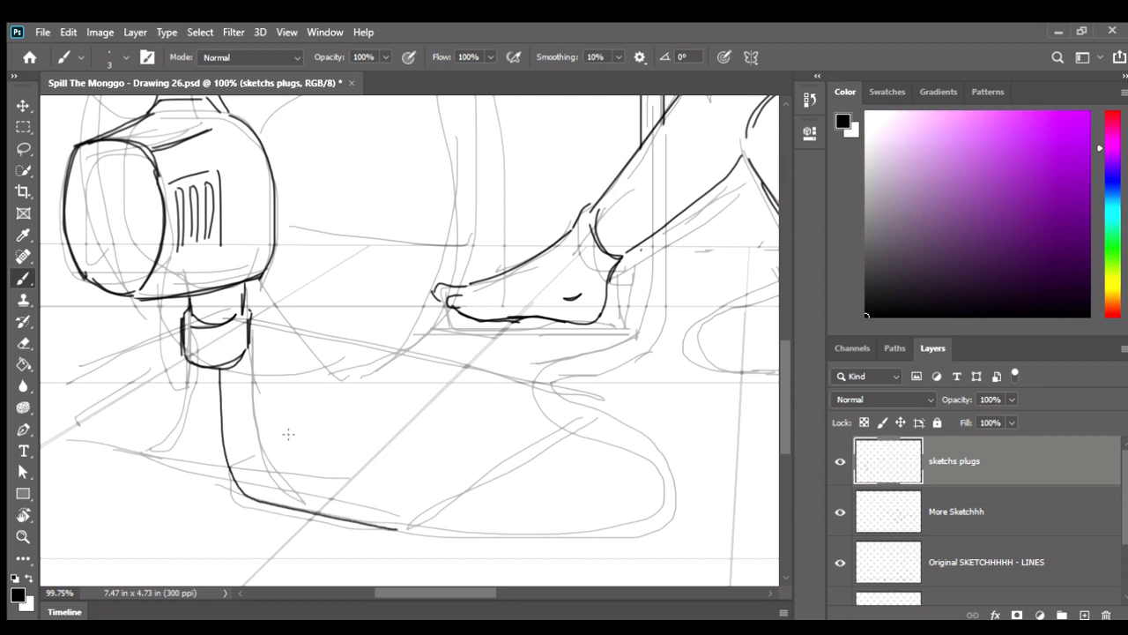
left_click_drag(244, 354, 258, 467)
key("ctrl+z")
left_click_drag(247, 367, 254, 456)
key("ctrl+z")
left_click_drag(240, 374, 244, 464)
key("ctrl+z")
left_click_drag(239, 354, 247, 467)
key("ctrl+z")
left_click_drag(240, 359, 241, 418)
mouse_move(248, 469)
left_mouse_down()
mouse_move(370, 507)
mouse_move(517, 486)
left_mouse_up()
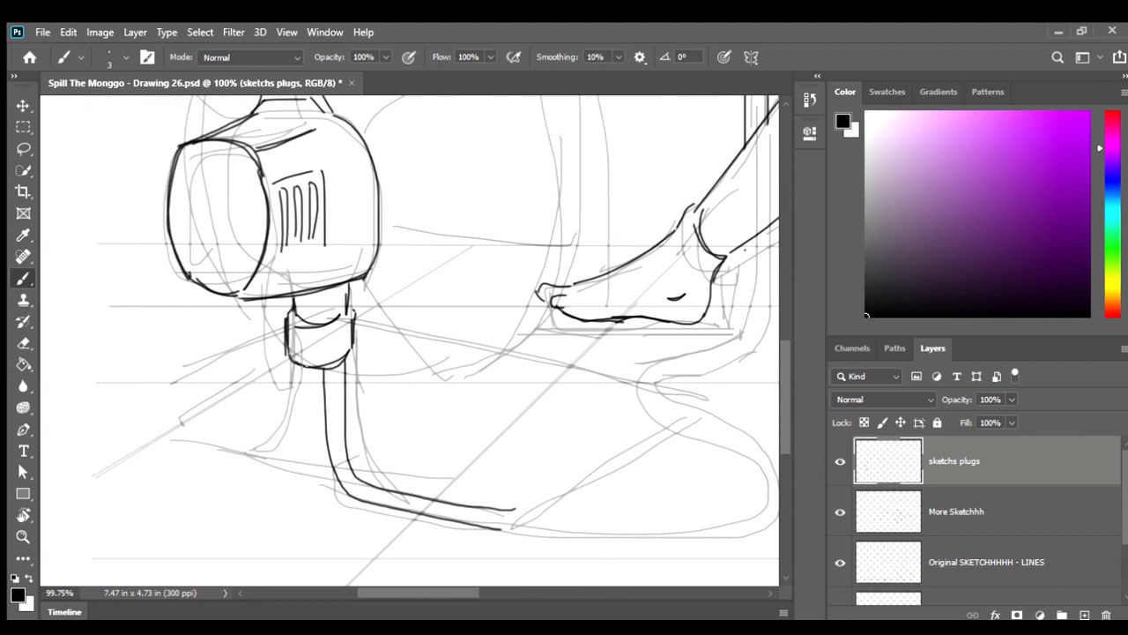
- Draw the stand's looped base curving left up to the collar, erasing the stray outer loop end
left_click_drag(229, 437, 186, 415)
key("ctrl+z")
mouse_move(310, 387)
left_mouse_down()
mouse_move(335, 391)
mouse_move(341, 424)
left_mouse_up()
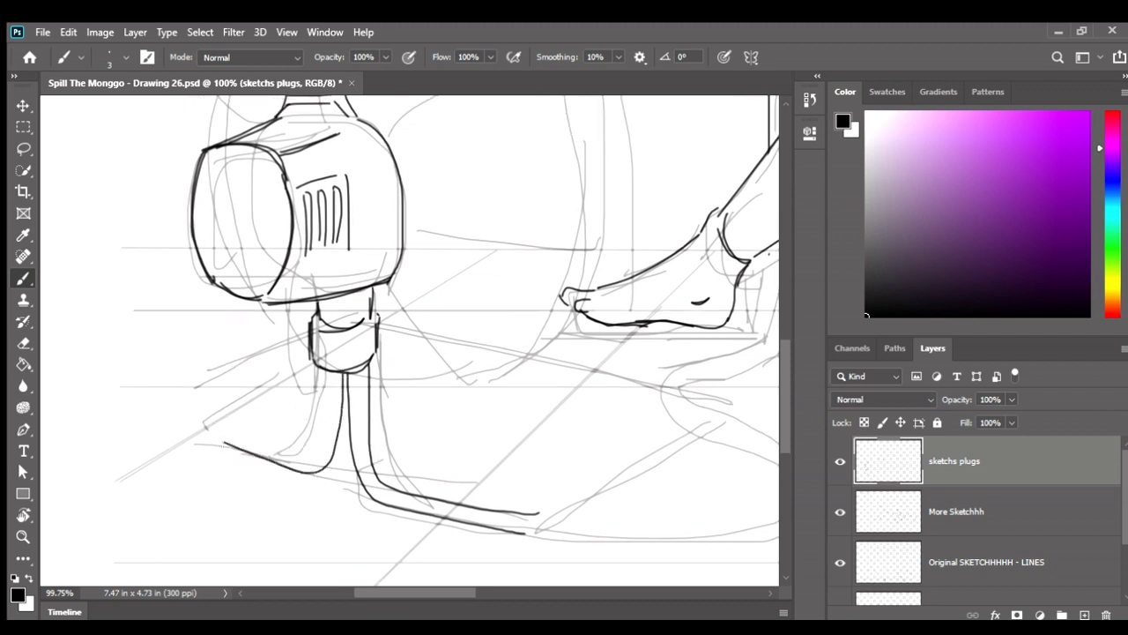
left_click_drag(210, 381, 216, 375)
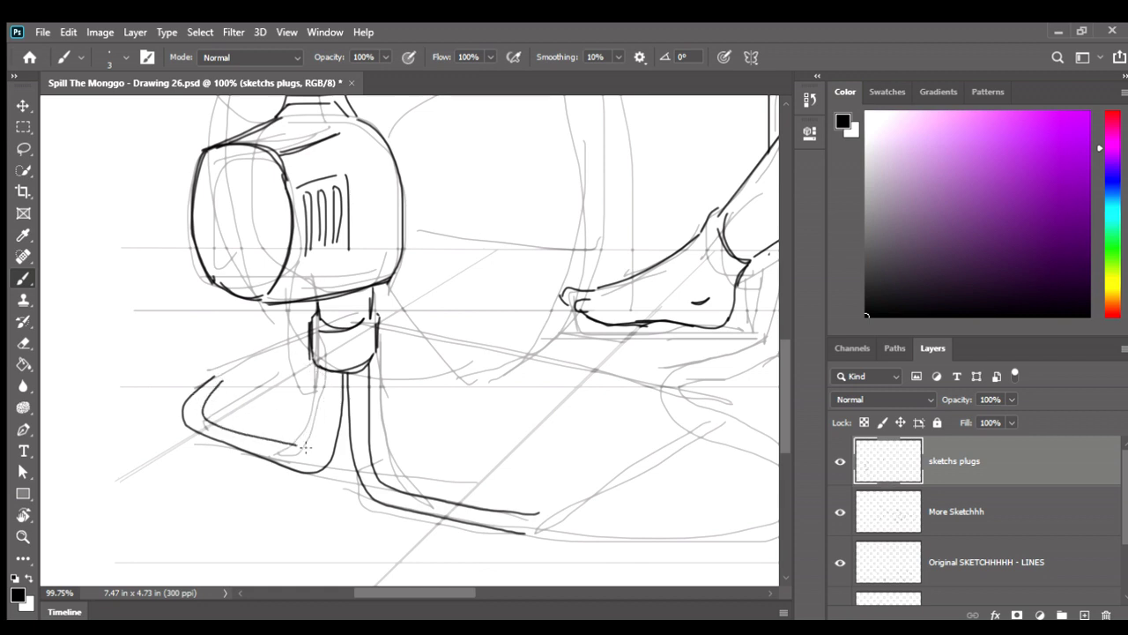
key("ctrl+z")
left_click_drag(323, 371, 320, 414)
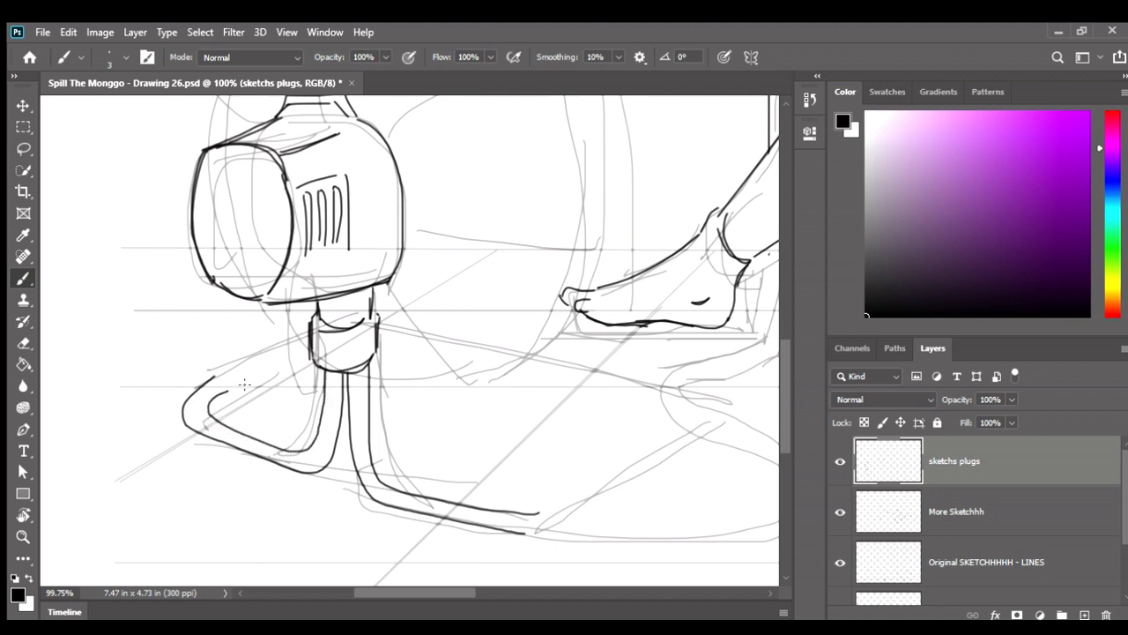
left_click_drag(228, 391, 291, 367)
key("e")
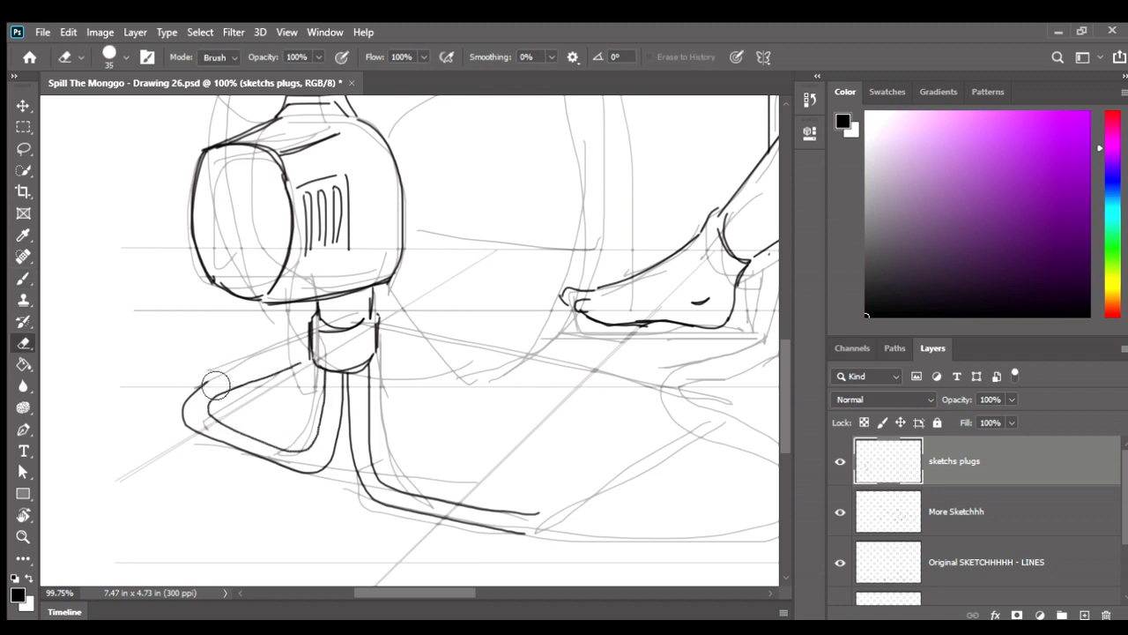
mouse_move(216, 377)
left_mouse_down()
mouse_move(183, 416)
mouse_move(304, 360)
left_mouse_up()
key("b")
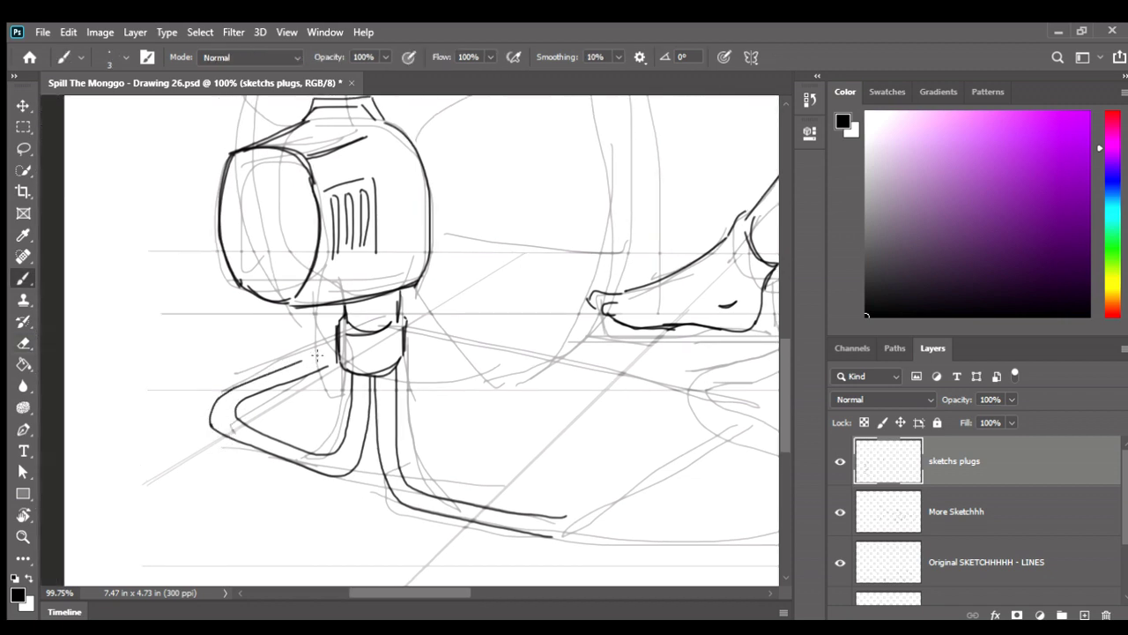
mouse_move(412, 319)
left_mouse_down()
mouse_move(325, 342)
mouse_move(628, 422)
left_mouse_up()
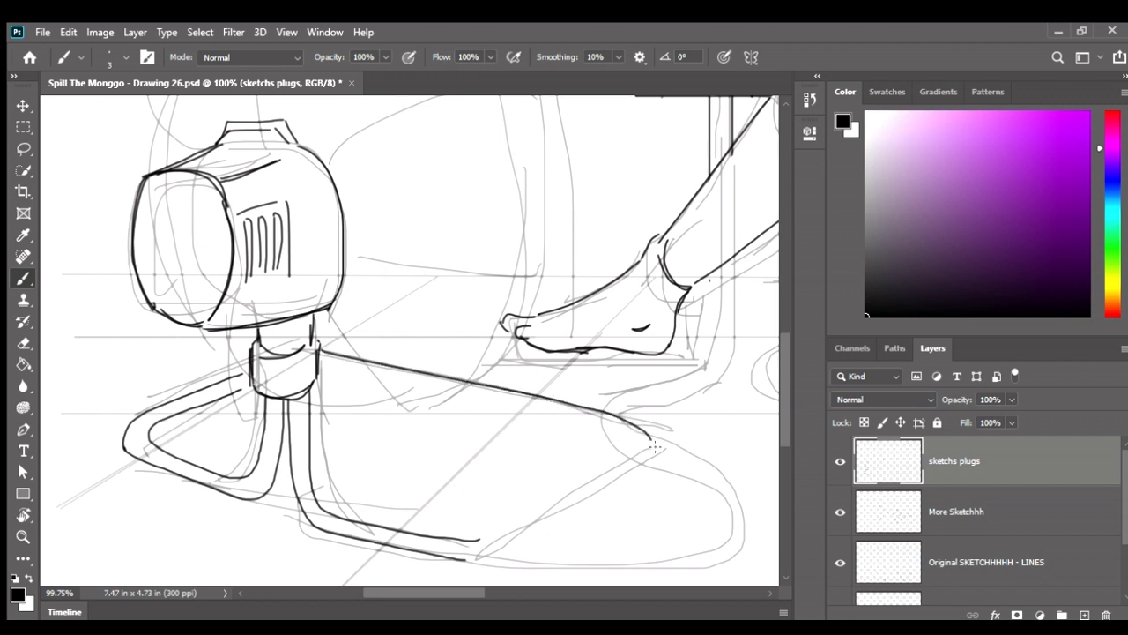
key("ctrl+z")
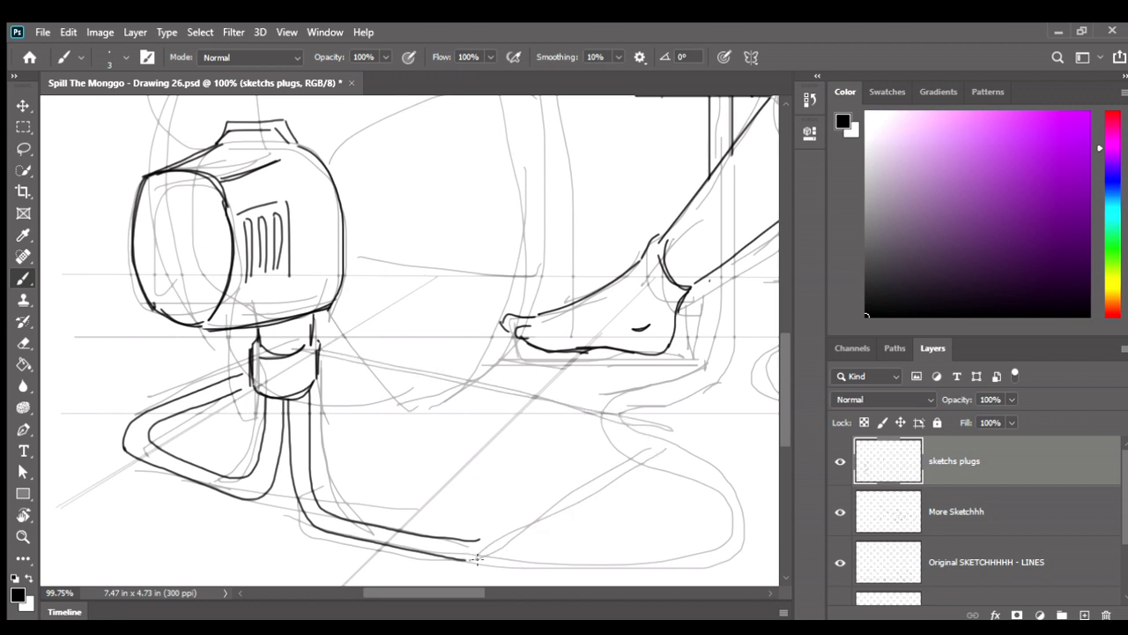
- Zoom in and add small touch-up strokes where the stand loop meets the floor
scroll(494, 484, "down", 2)
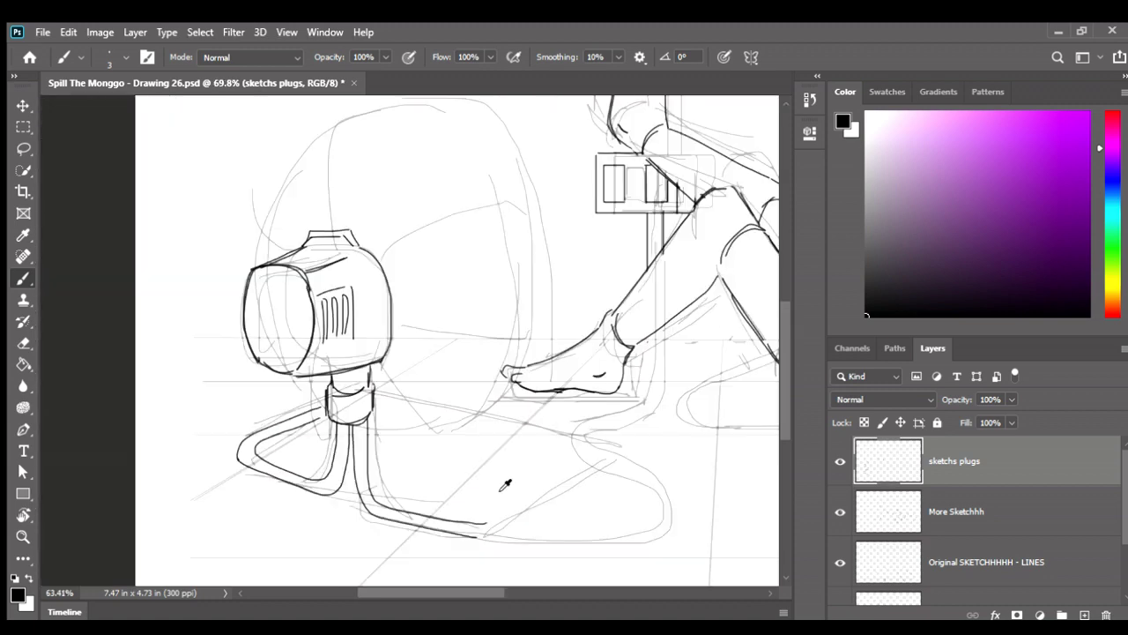
scroll(506, 479, "down", 3)
scroll(479, 552, "up", 1)
scroll(545, 493, "up", 2)
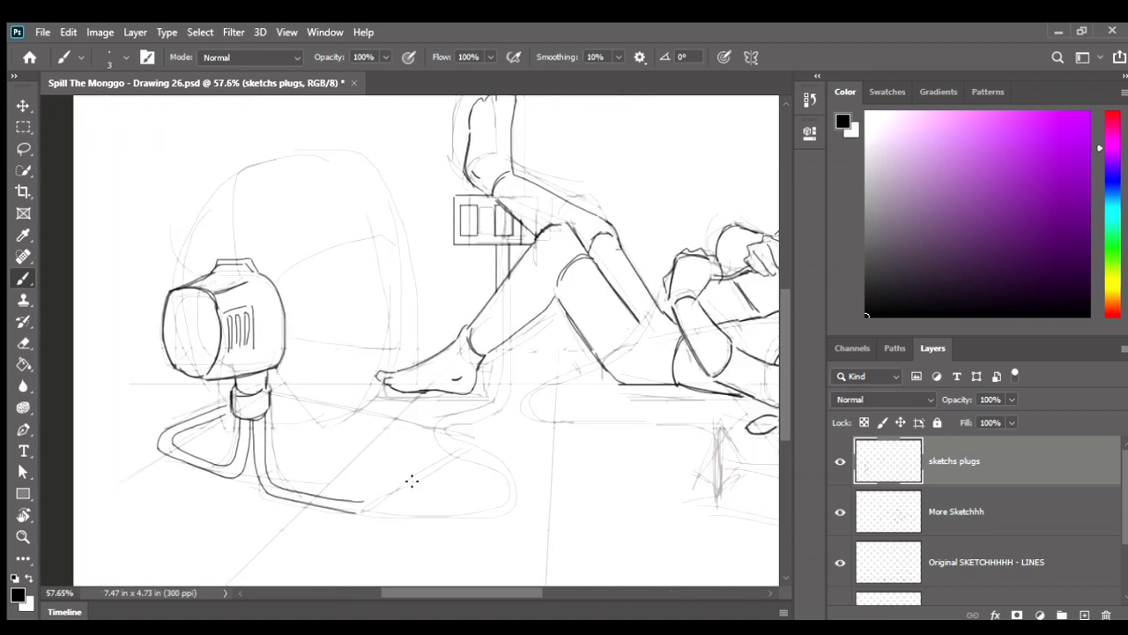
scroll(236, 474, "up", 2)
scroll(290, 433, "up", 2)
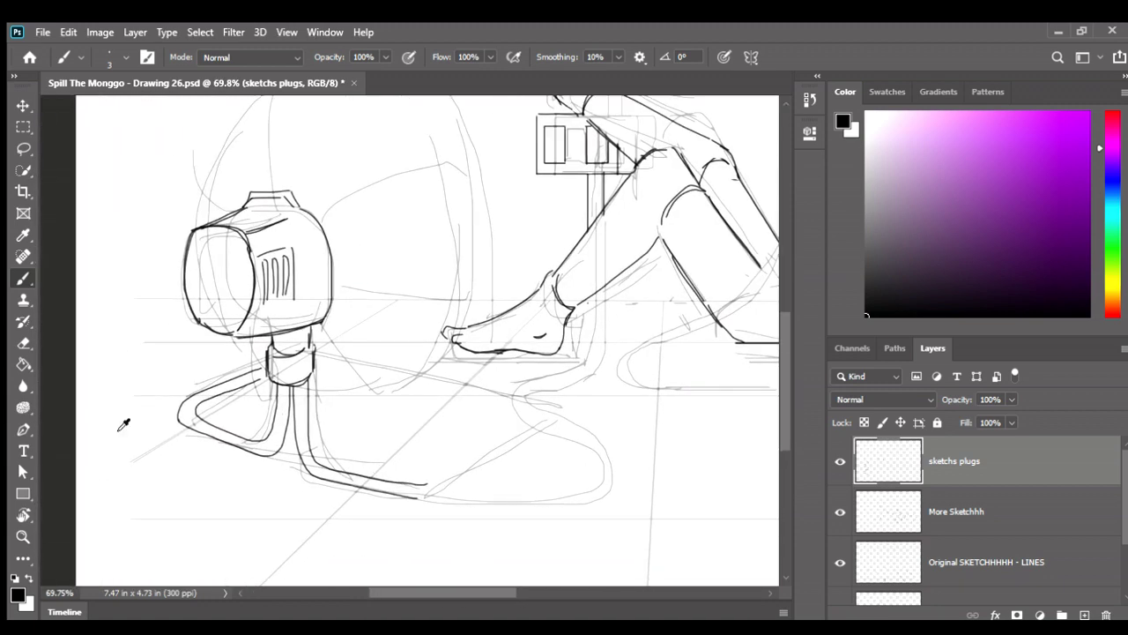
scroll(241, 453, "up", 2)
left_click_drag(243, 438, 273, 449)
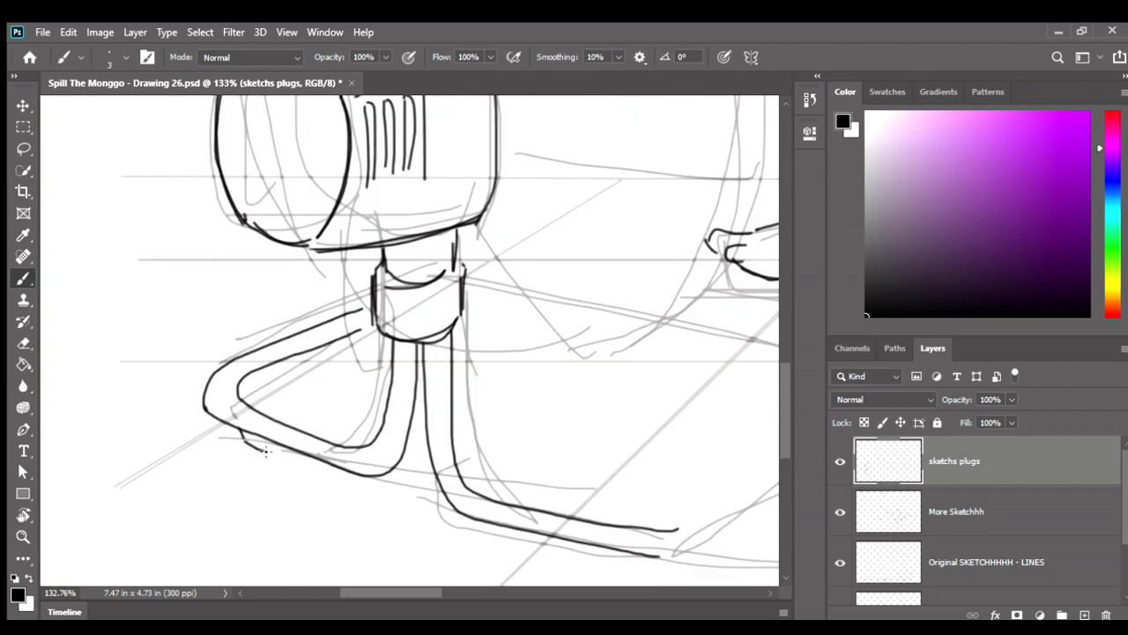
left_click_drag(417, 464, 289, 383)
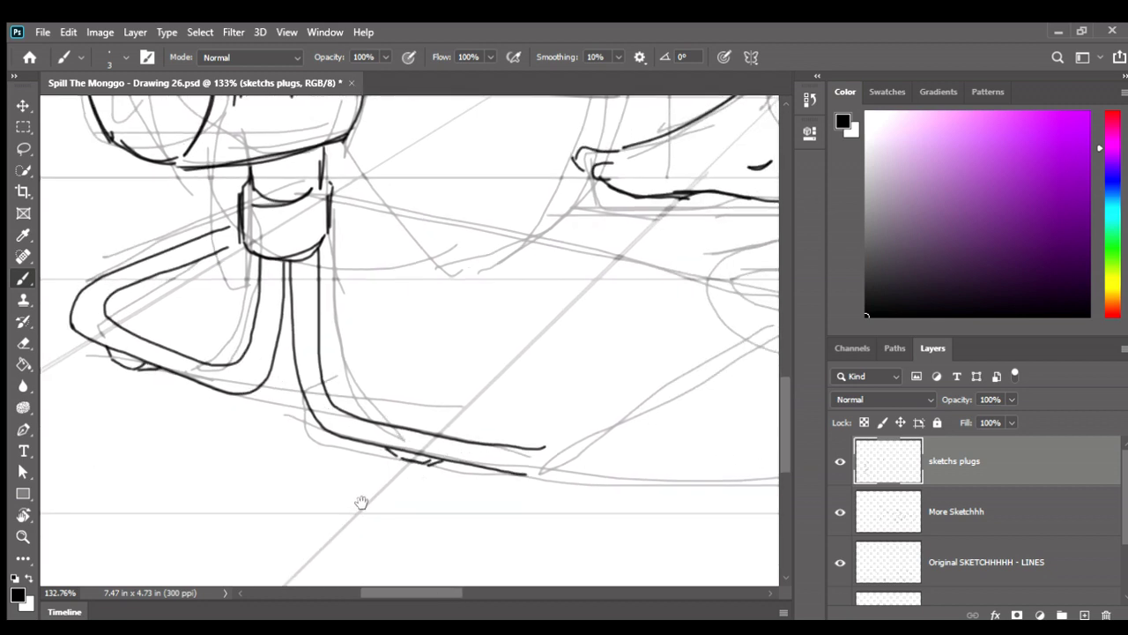
scroll(360, 503, "up", 3)
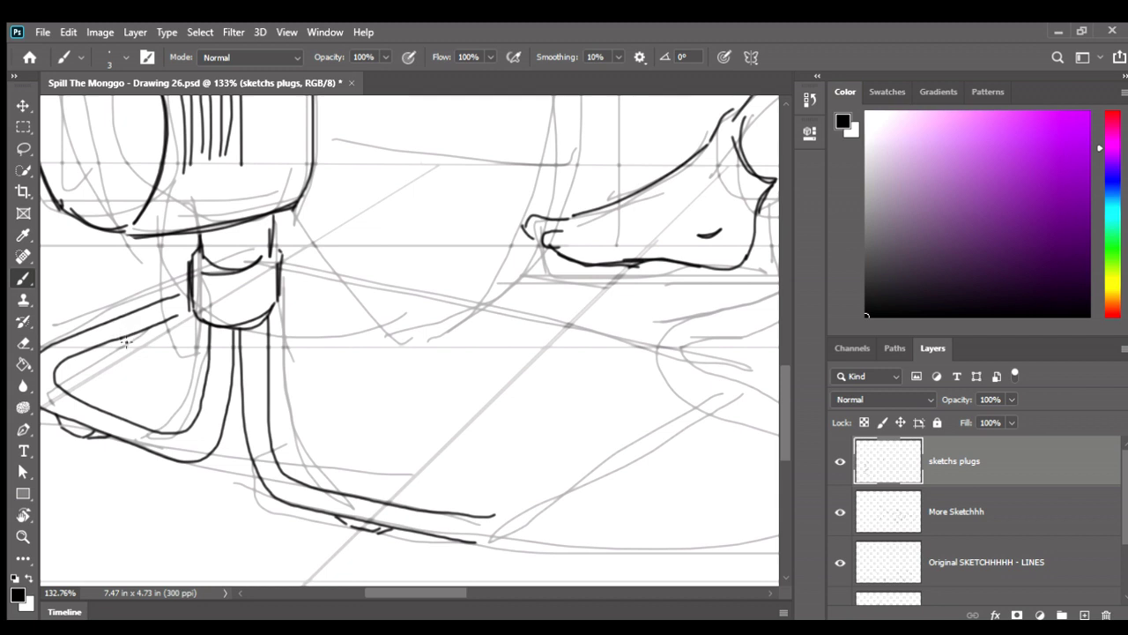
left_click_drag(127, 343, 172, 322)
key("ctrl+z")
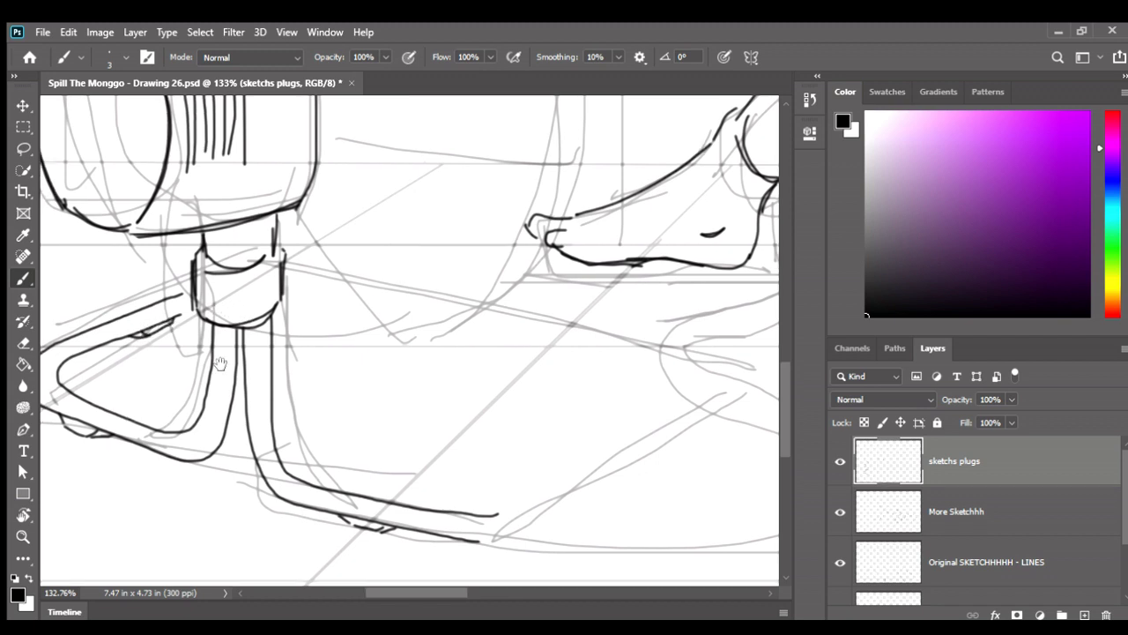
scroll(264, 326, "up", 2)
scroll(267, 320, "right", 2)
- Draw long lines from the heater collar out across the floor toward the figure's foot
left_click_drag(197, 327, 585, 405)
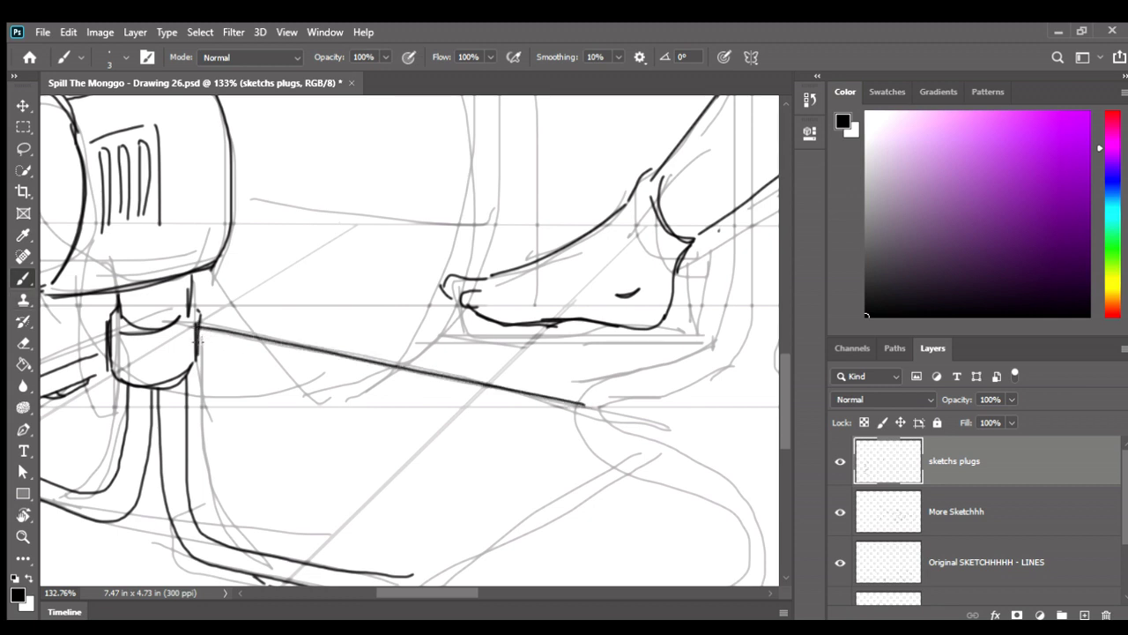
mouse_move(198, 313)
left_mouse_down()
mouse_move(198, 353)
mouse_move(430, 395)
left_mouse_up()
key("ctrl+z")
left_click_drag(199, 339, 572, 441)
left_click_drag(507, 432, 491, 369)
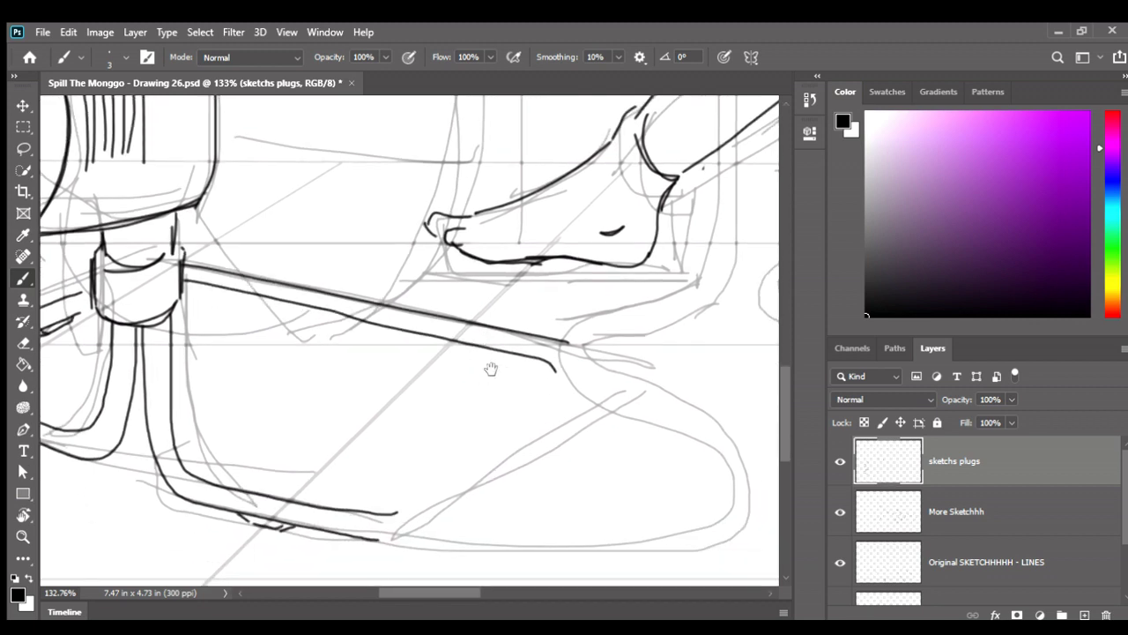
- Curl the far end of the long line slightly downward with a short stroke near its end
left_click_drag(569, 341, 633, 363)
key("ctrl+z")
left_click_drag(569, 341, 616, 401)
key("ctrl+z")
left_click_drag(569, 341, 653, 387)
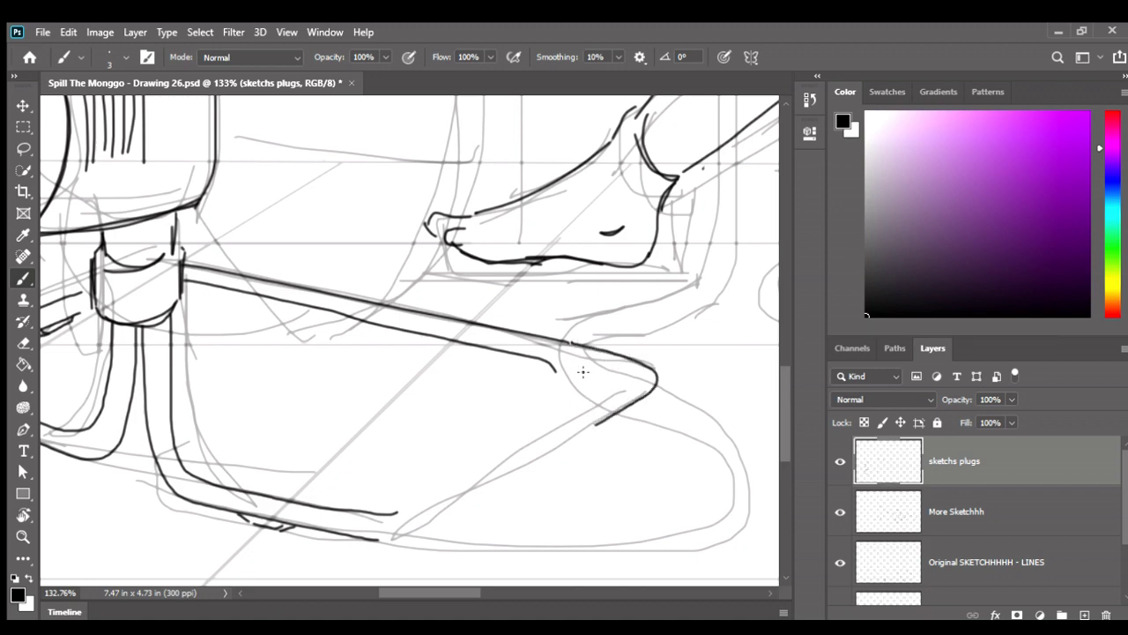
key("ctrl+z")
scroll(584, 373, "down", 3)
scroll(583, 373, "down", 3)
scroll(584, 373, "up", 1)
scroll(587, 372, "up", 1)
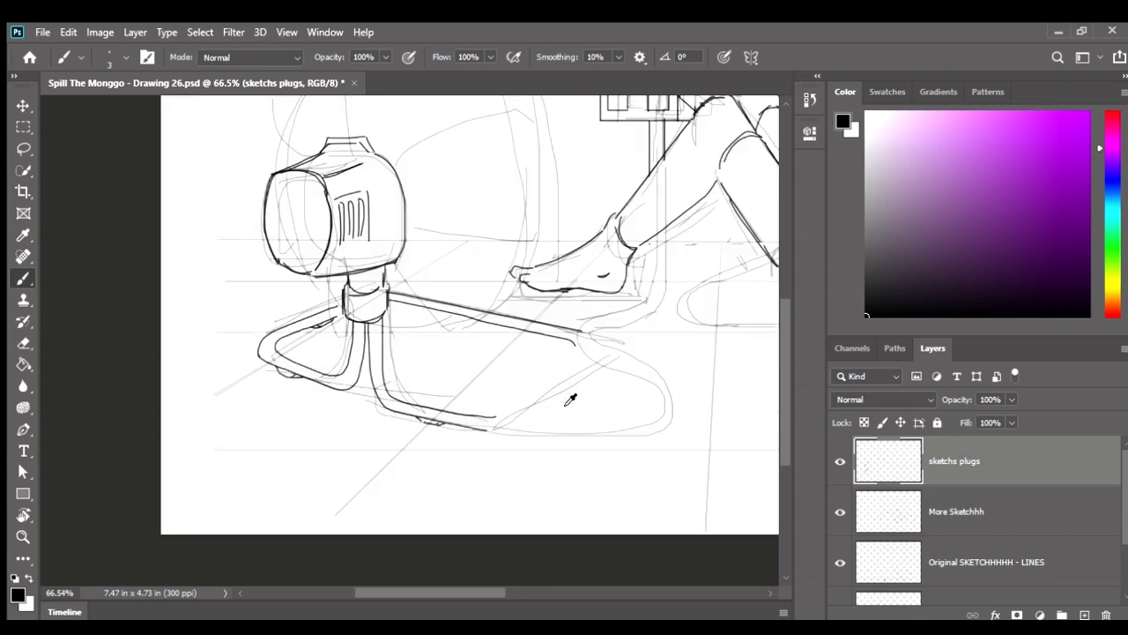
scroll(572, 396, "up", 1)
left_click_drag(525, 372, 582, 361)
scroll(512, 374, "down", 3)
scroll(512, 374, "down", 3)
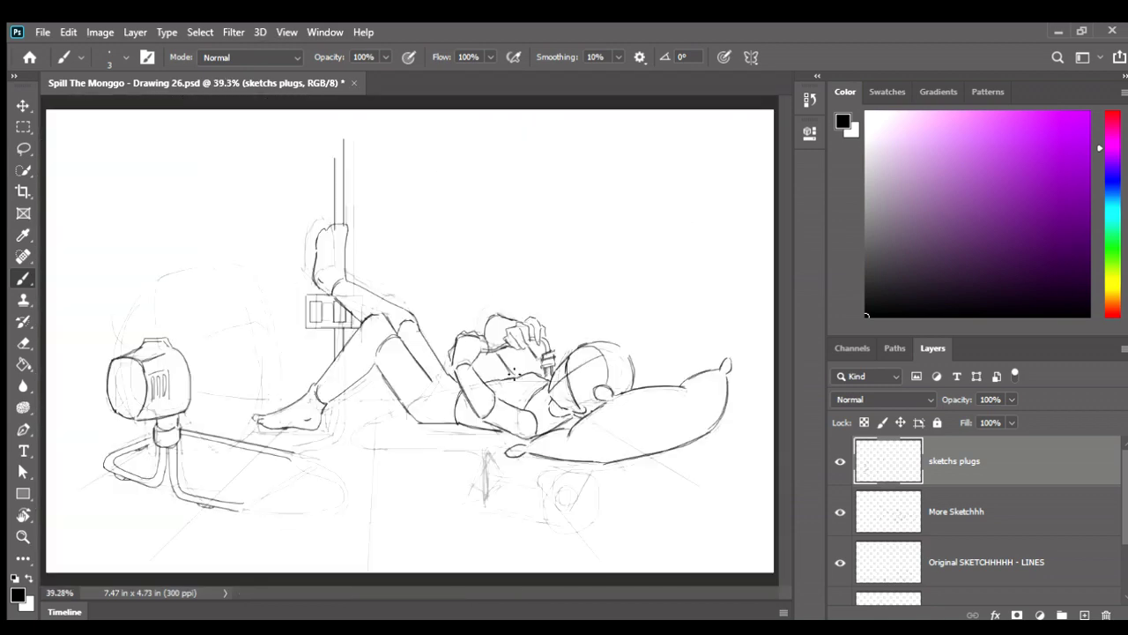
scroll(105, 529, "up", 1)
scroll(290, 461, "up", 1)
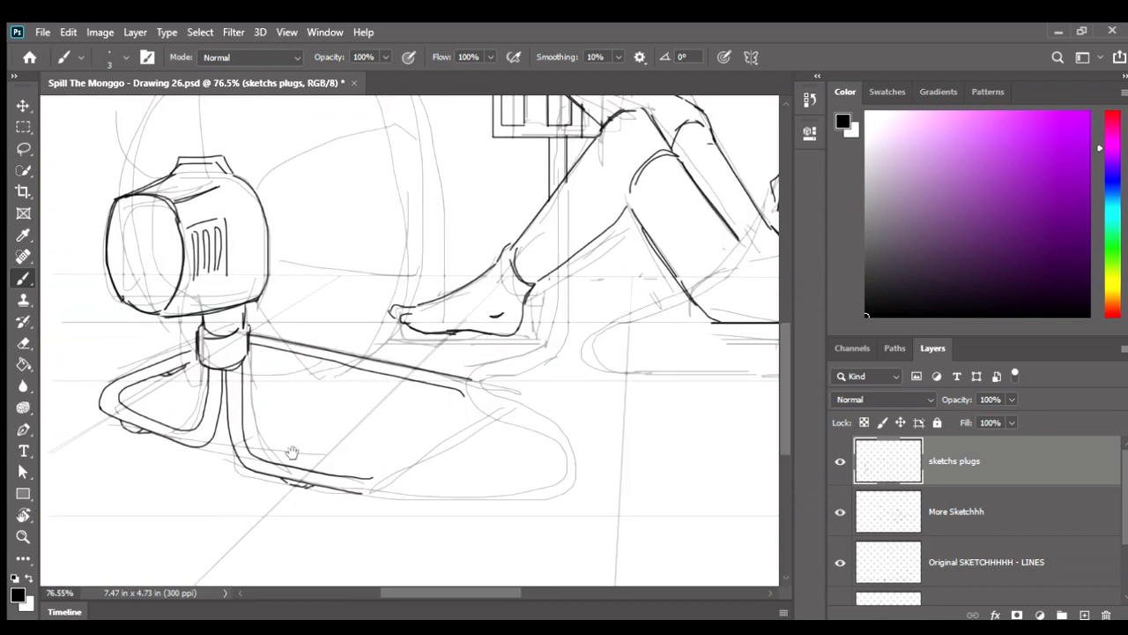
scroll(308, 456, "up", 1)
scroll(484, 353, "up", 1)
- Erase the hook at the line's end and draw the mat's front edge and bottom corner
key("e")
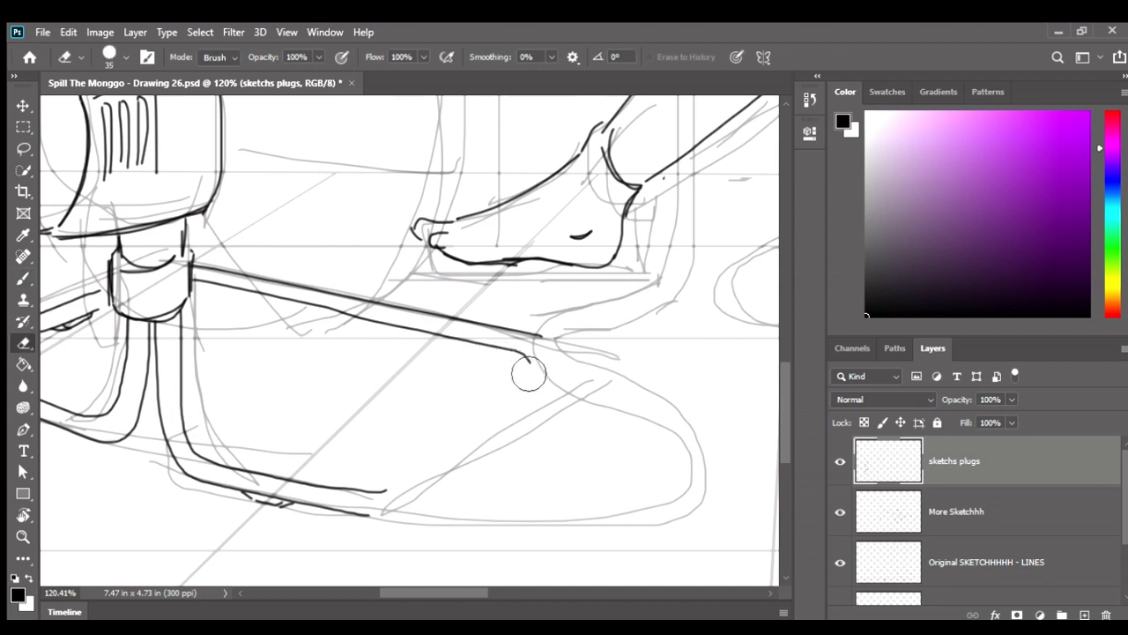
left_click_drag(529, 363, 498, 384)
key("b")
mouse_move(484, 344)
left_mouse_down()
mouse_move(471, 403)
mouse_move(379, 499)
mouse_move(535, 342)
left_mouse_up()
key("ctrl+z")
key("ctrl+z")
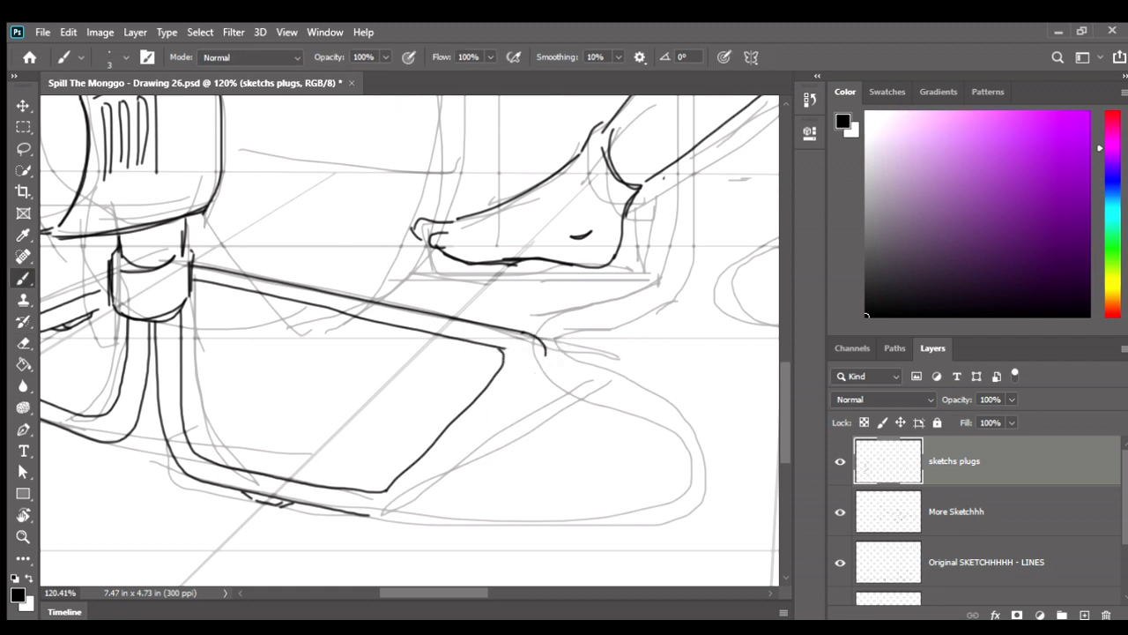
left_click_drag(546, 354, 440, 480)
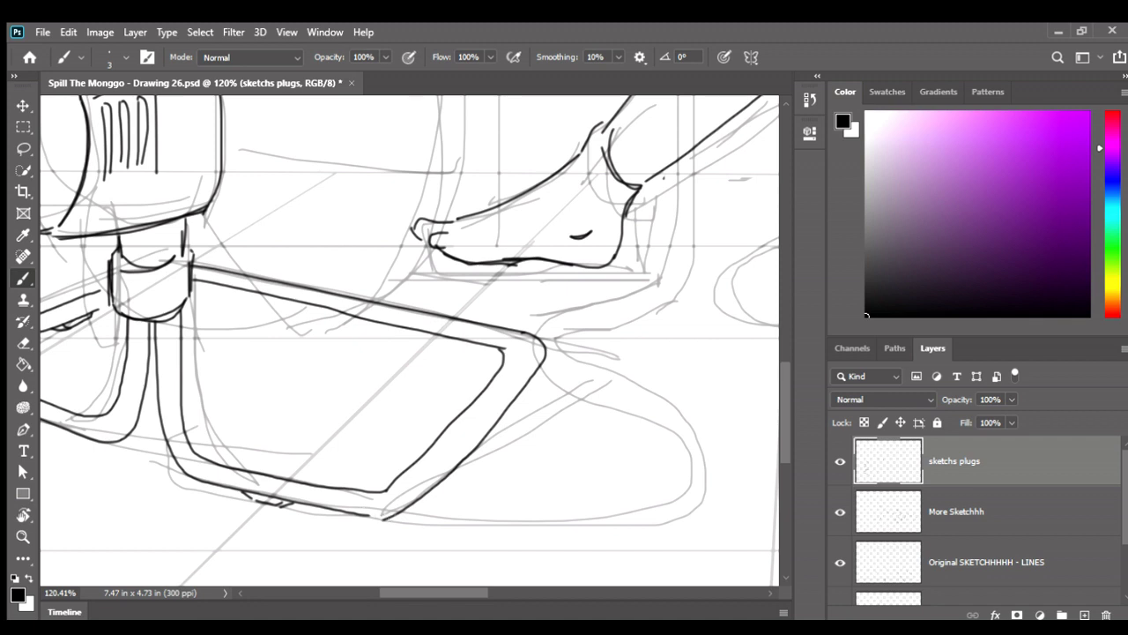
key("ctrl+z")
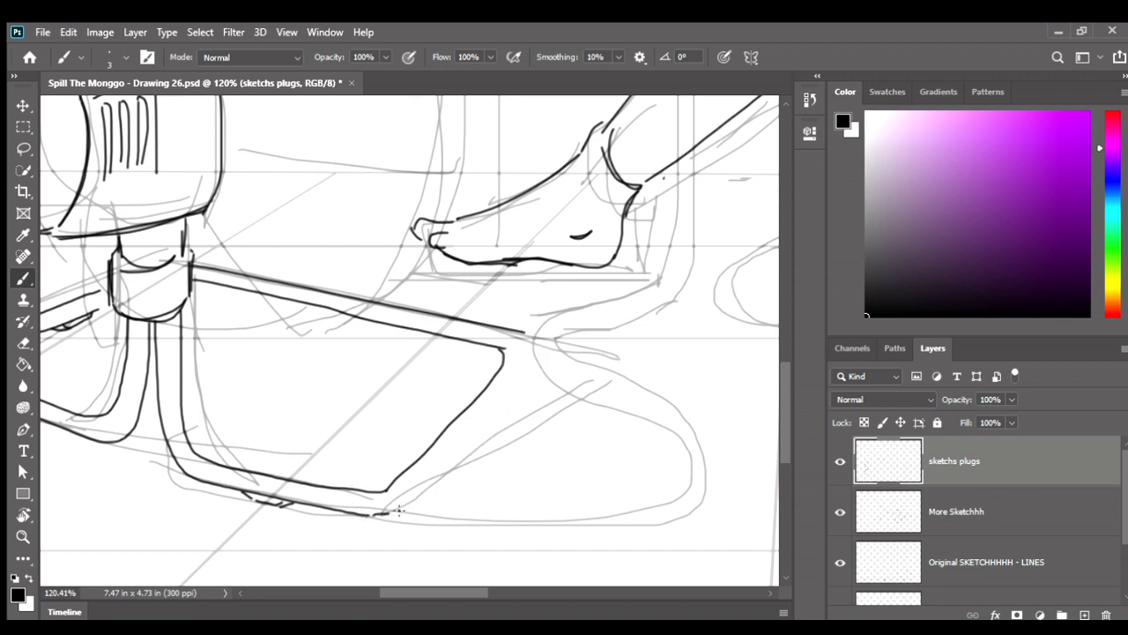
key("ctrl+z")
mouse_move(527, 333)
left_mouse_down()
mouse_move(520, 370)
mouse_move(446, 498)
left_mouse_up()
key("ctrl+z")
left_click_drag(370, 519, 507, 398)
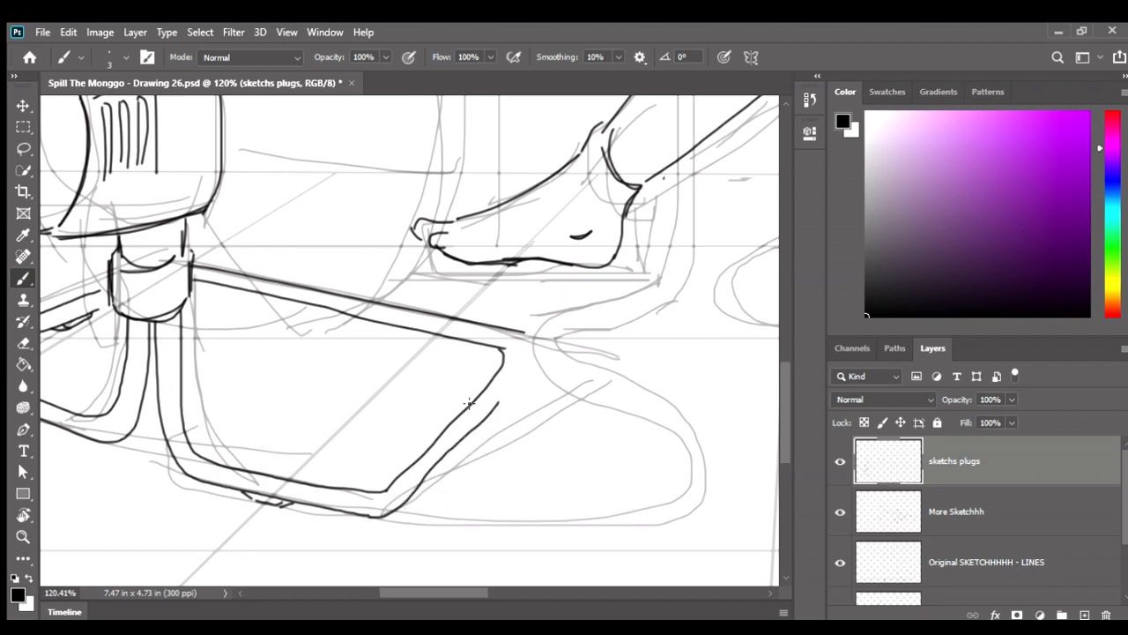
key("ctrl+z")
- Add the mat's right edge and doubled outer rim, then zoom out to check the tray
scroll(481, 401, "up", 3)
scroll(481, 401, "down", 1)
scroll(468, 347, "right", 1)
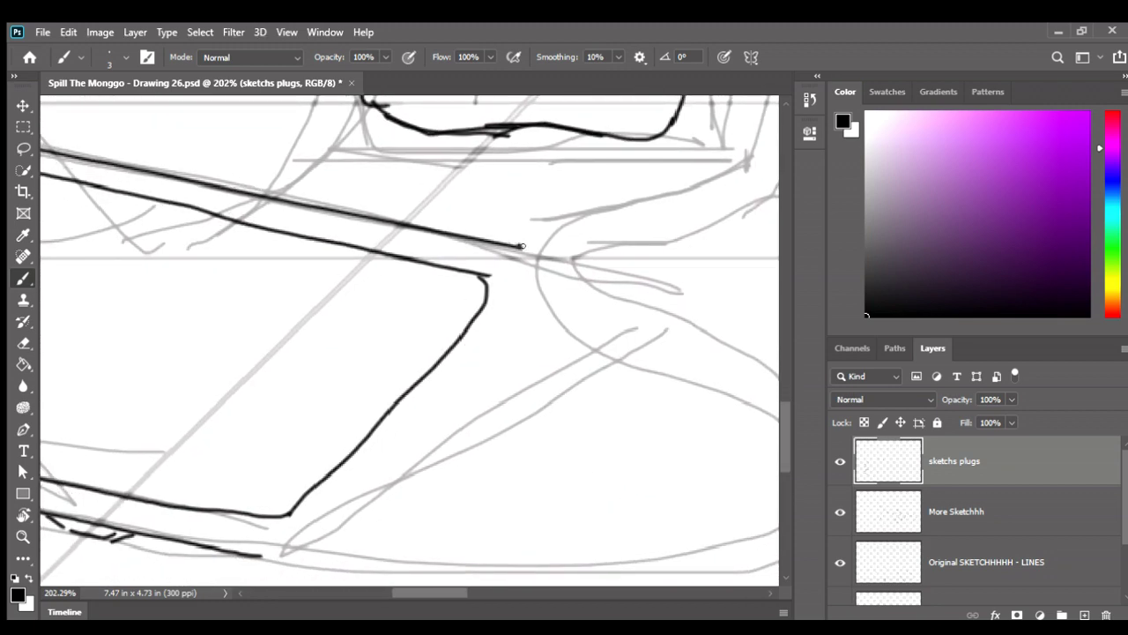
left_click_drag(521, 246, 389, 470)
key("ctrl+z")
mouse_move(527, 251)
left_mouse_down()
mouse_move(280, 554)
mouse_move(525, 262)
mouse_move(276, 501)
mouse_move(491, 284)
left_mouse_up()
key("ctrl+z")
key("ctrl+z")
key("ctrl+z")
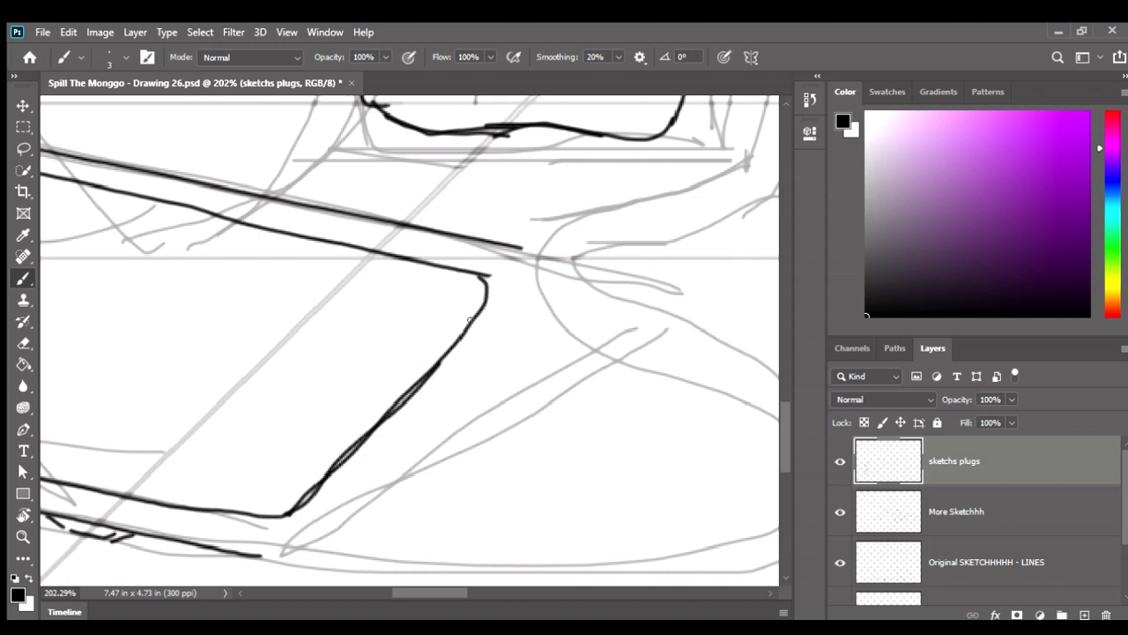
scroll(491, 284, "down", 3)
scroll(491, 285, "down", 5)
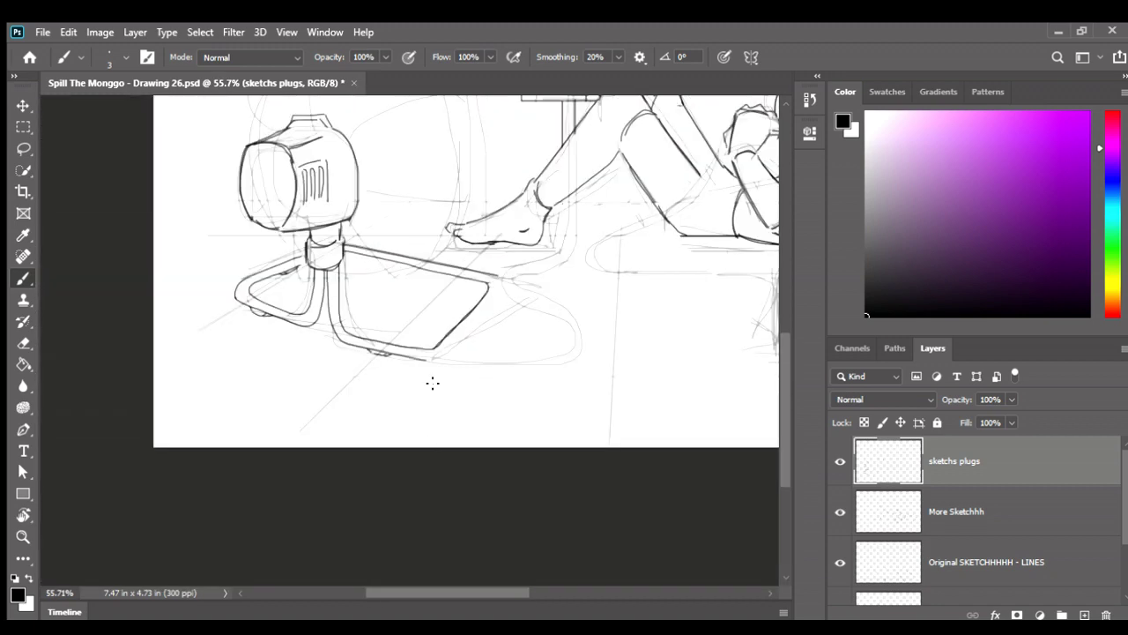
scroll(432, 338, "up", 3)
scroll(513, 357, "up", 3)
scroll(537, 282, "up", 2)
scroll(562, 212, "up", 2)
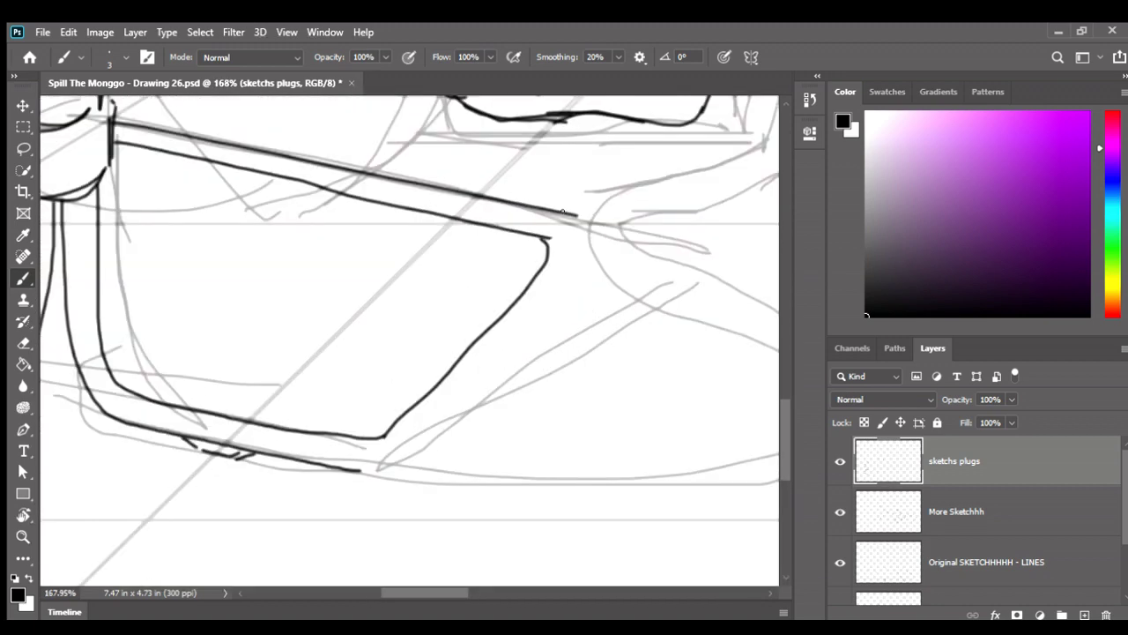
mouse_move(578, 225)
left_mouse_down()
mouse_move(388, 501)
mouse_move(575, 216)
mouse_move(416, 464)
mouse_move(576, 232)
left_mouse_up()
key("ctrl+z")
key("ctrl+z")
key("ctrl+z")
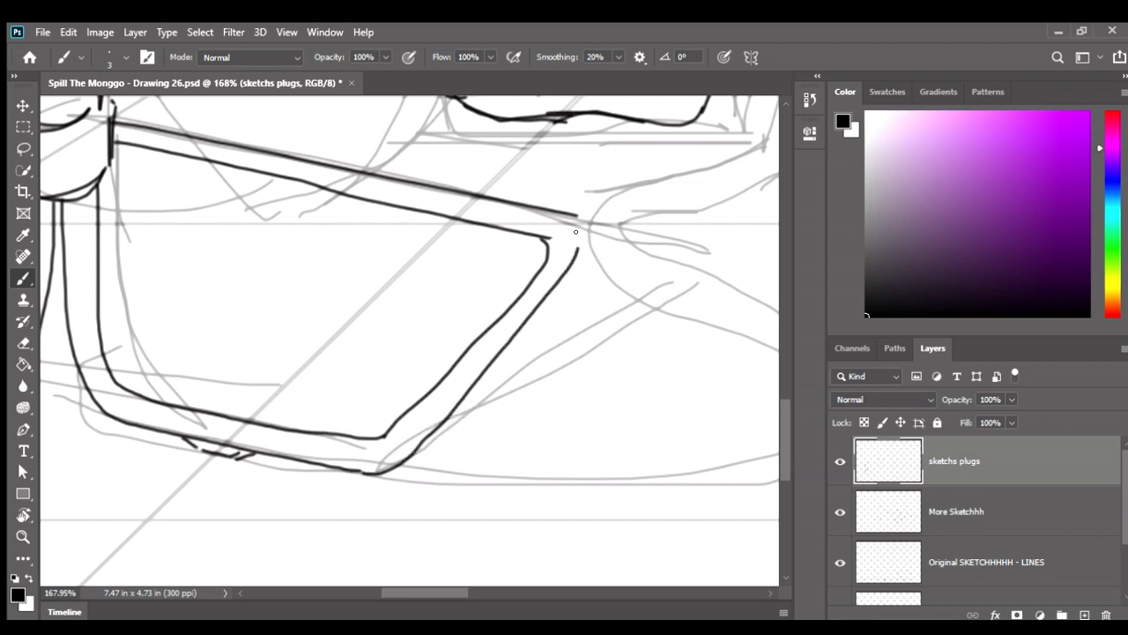
scroll(567, 208, "down", 3)
scroll(556, 278, "down", 4)
- Hide and re-show the SKETCHH layer to check the drawn lines
scroll(555, 279, "down", 2)
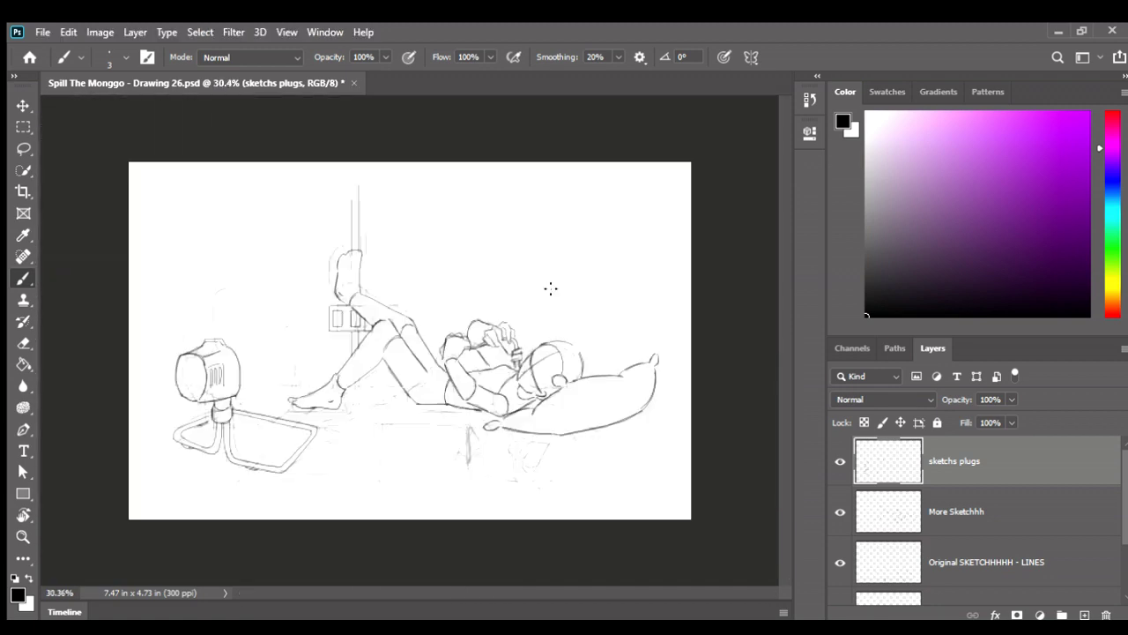
scroll(371, 553, "up", 2)
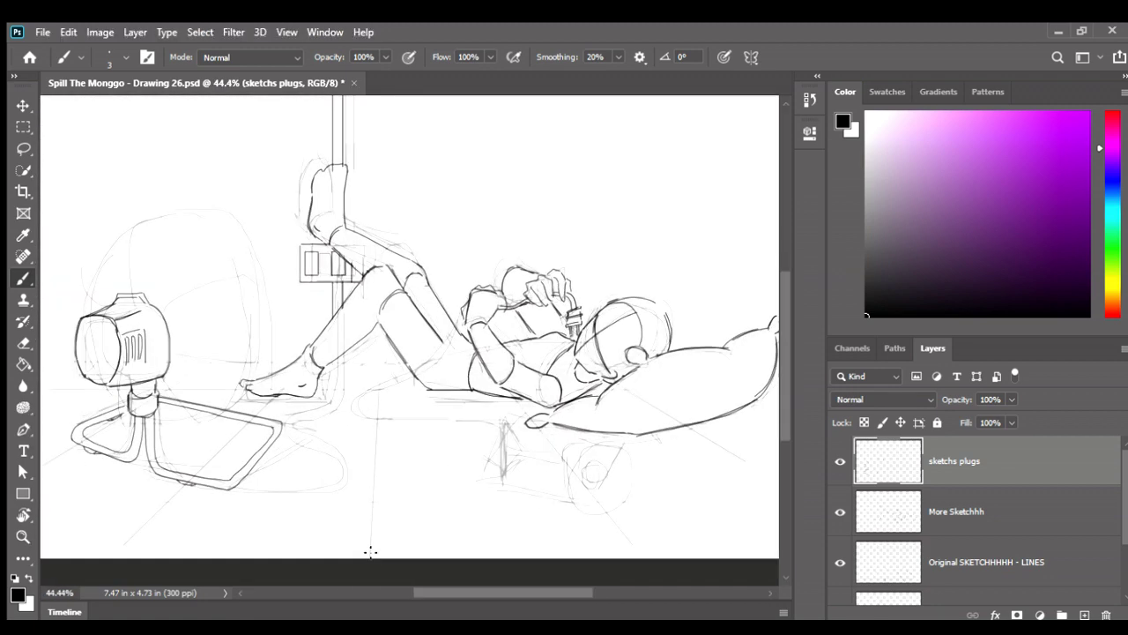
scroll(846, 579, "down", 2)
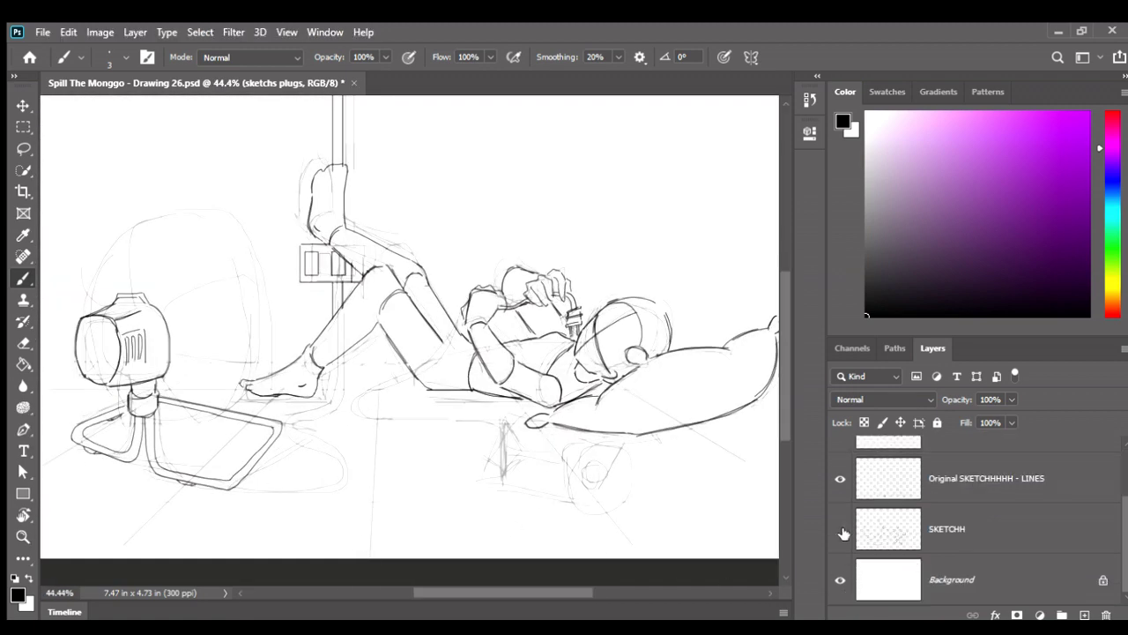
left_click(841, 529)
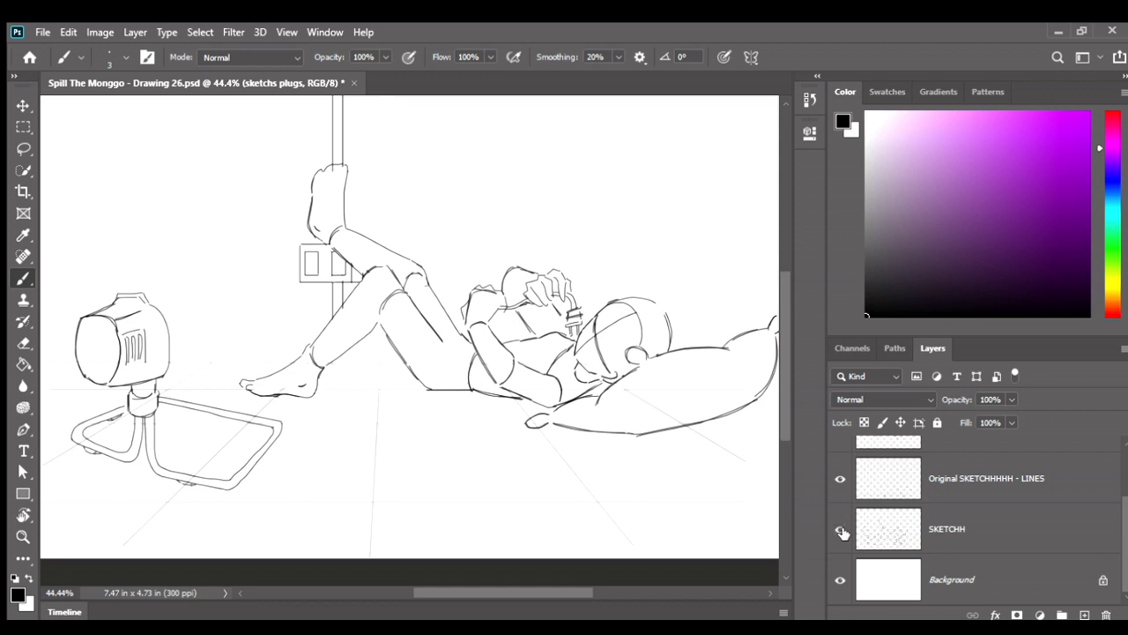
left_click(841, 529)
- Brush a large round housing over the heater head and a curve from the base toward the stand
scroll(118, 307, "up", 2)
scroll(109, 382, "up", 1)
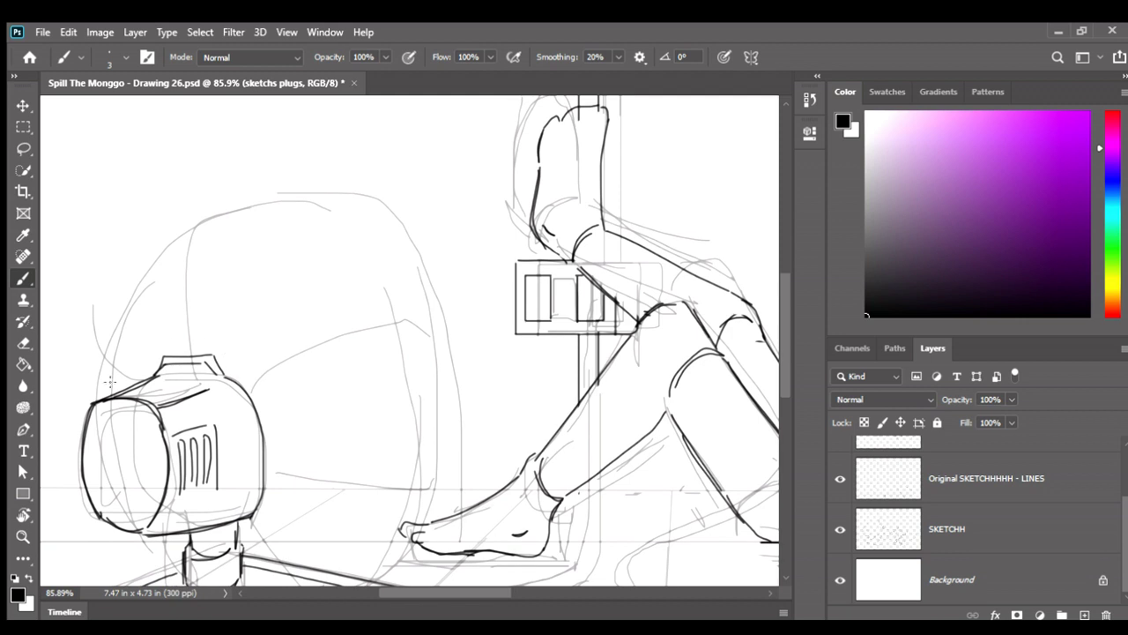
mouse_move(97, 392)
left_mouse_down()
mouse_move(162, 235)
mouse_move(325, 177)
mouse_move(423, 259)
mouse_move(453, 426)
mouse_move(449, 510)
left_mouse_up()
scroll(398, 377, "down", 1)
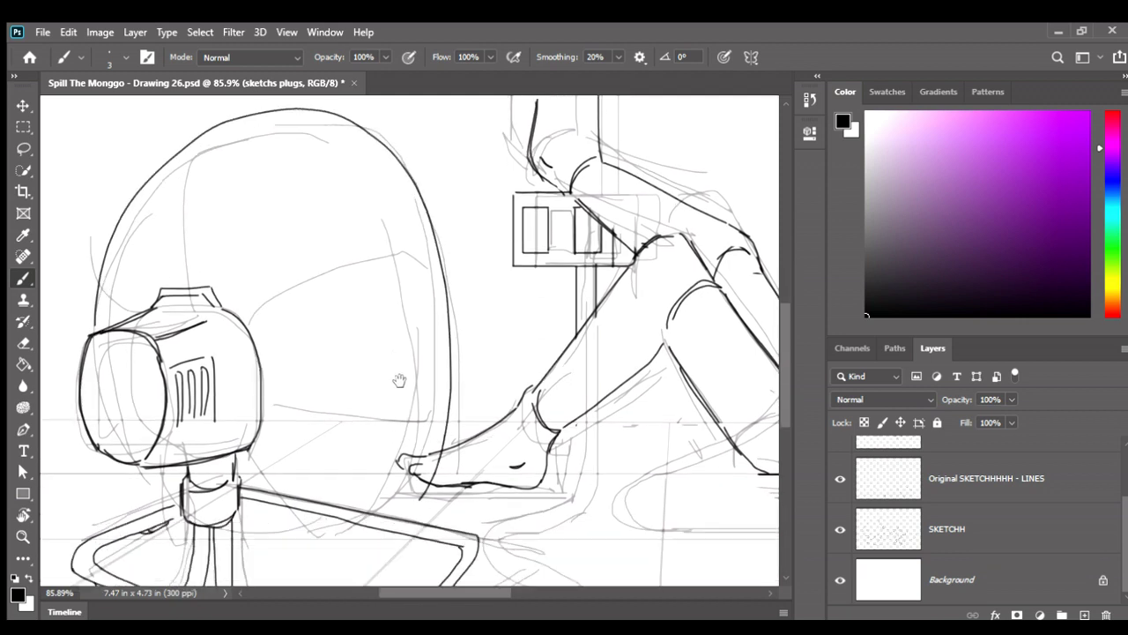
scroll(398, 377, "down", 2)
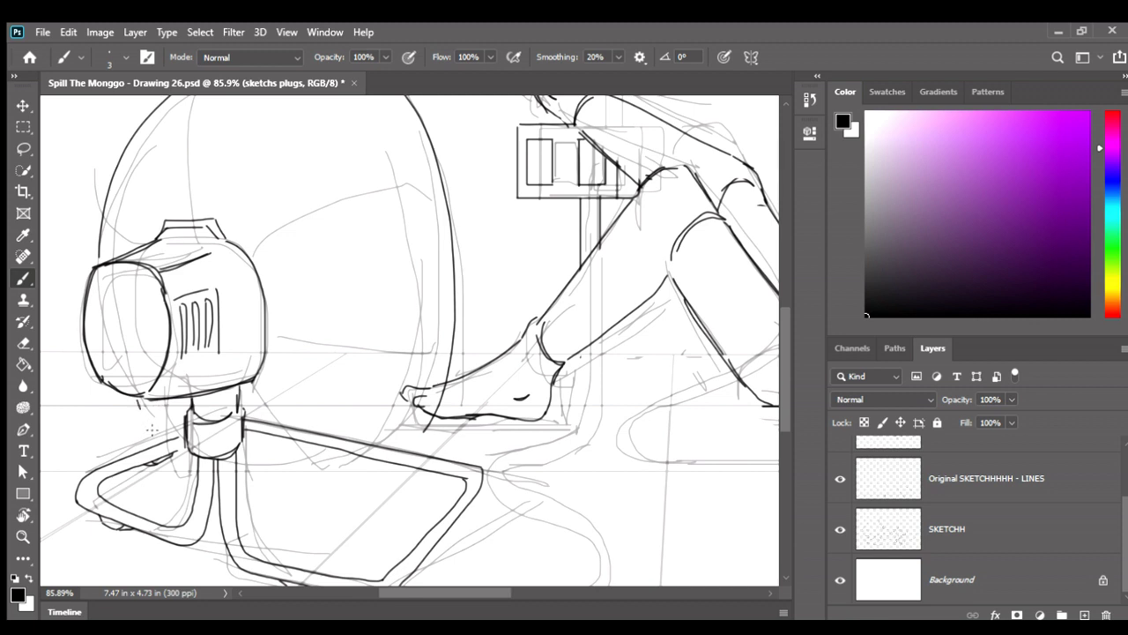
left_click_drag(137, 398, 180, 445)
key("ctrl+z")
left_click_drag(139, 401, 180, 450)
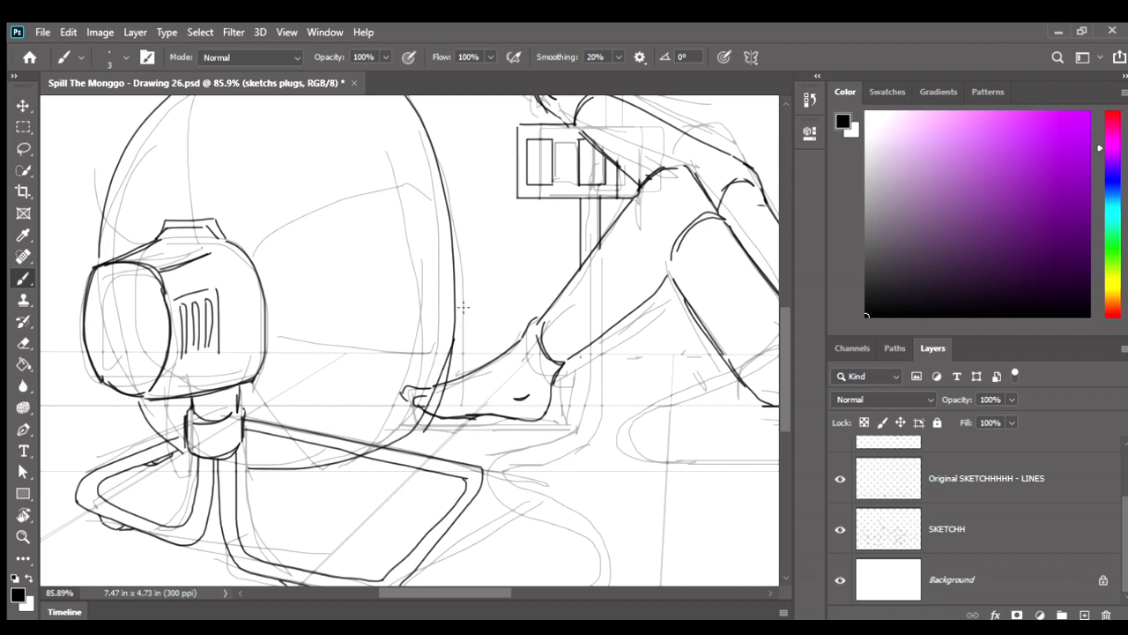
- Erase the oval's lower edge and redraw its right side down to the figure's foot
key("e")
left_click_drag(454, 327, 427, 445)
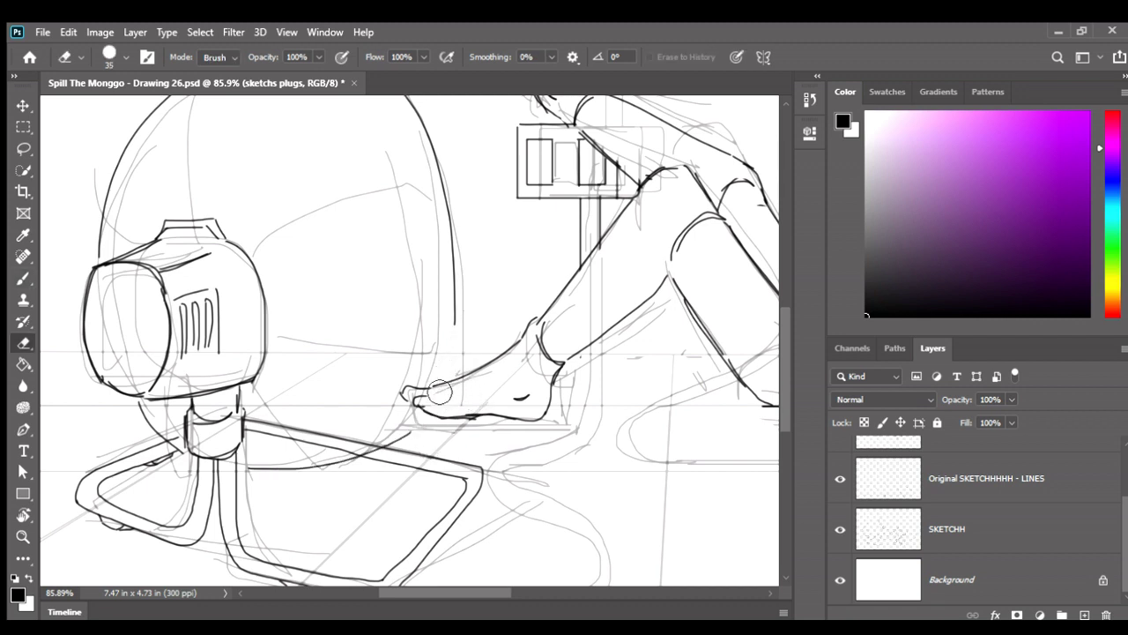
key("b")
mouse_move(451, 321)
left_mouse_down()
mouse_move(432, 401)
mouse_move(412, 407)
left_mouse_up()
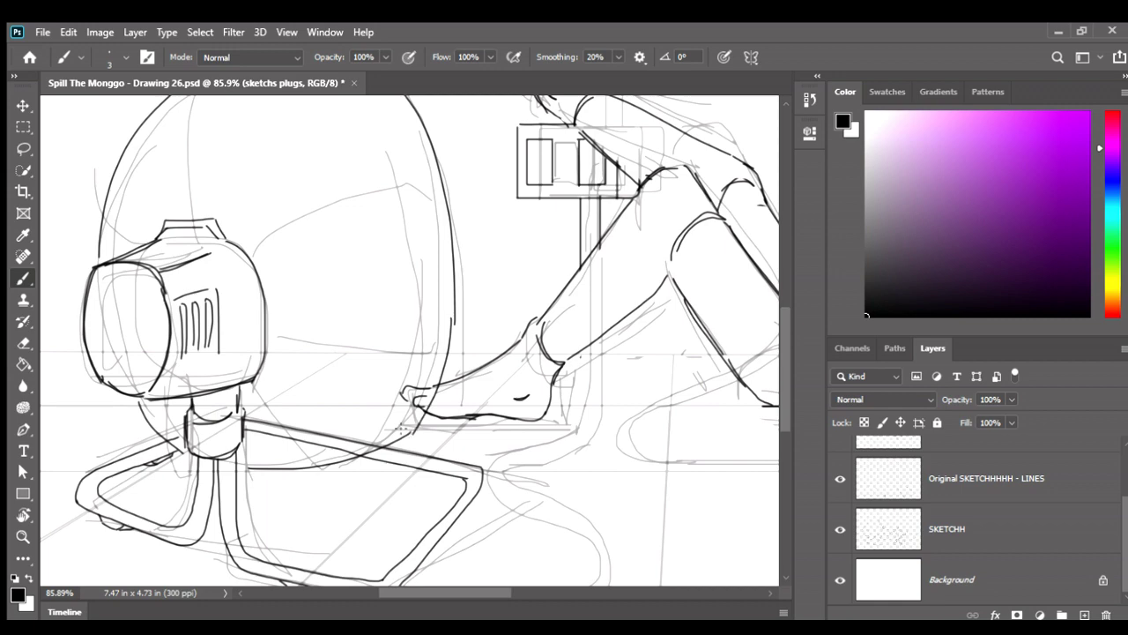
left_click_drag(327, 354, 337, 395)
- Trace the housing's inner rim, then hide the SKETCHH layer
mouse_move(181, 148)
left_mouse_down()
mouse_move(319, 128)
mouse_move(420, 292)
mouse_move(388, 491)
mouse_move(393, 481)
left_mouse_up()
scroll(392, 480, "down", 2)
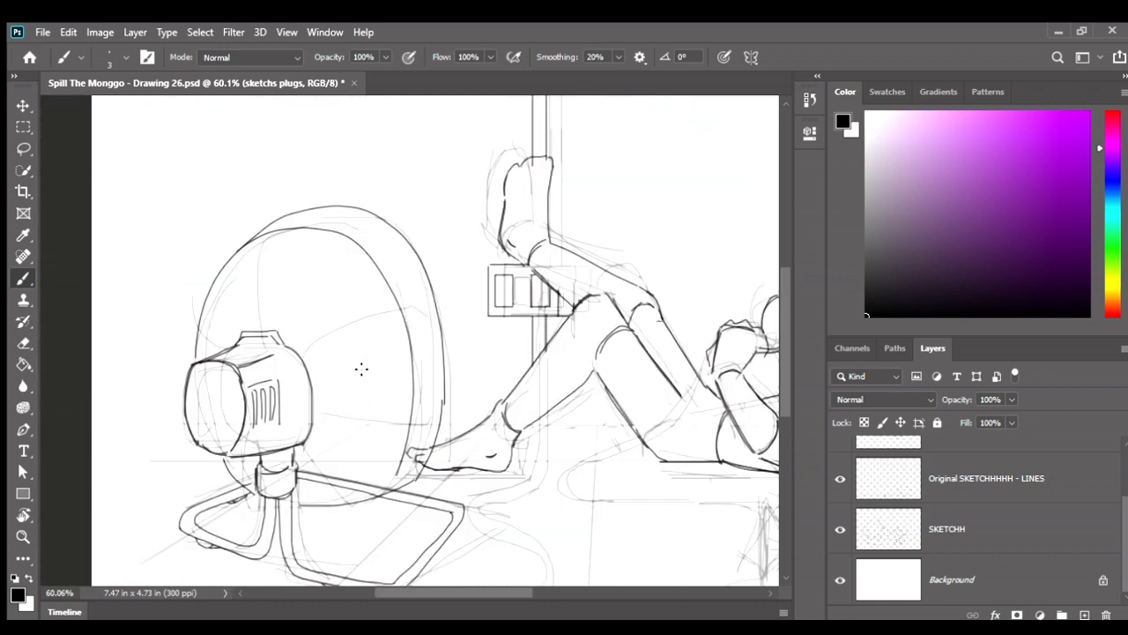
scroll(360, 368, "up", 1)
scroll(373, 249, "down", 3)
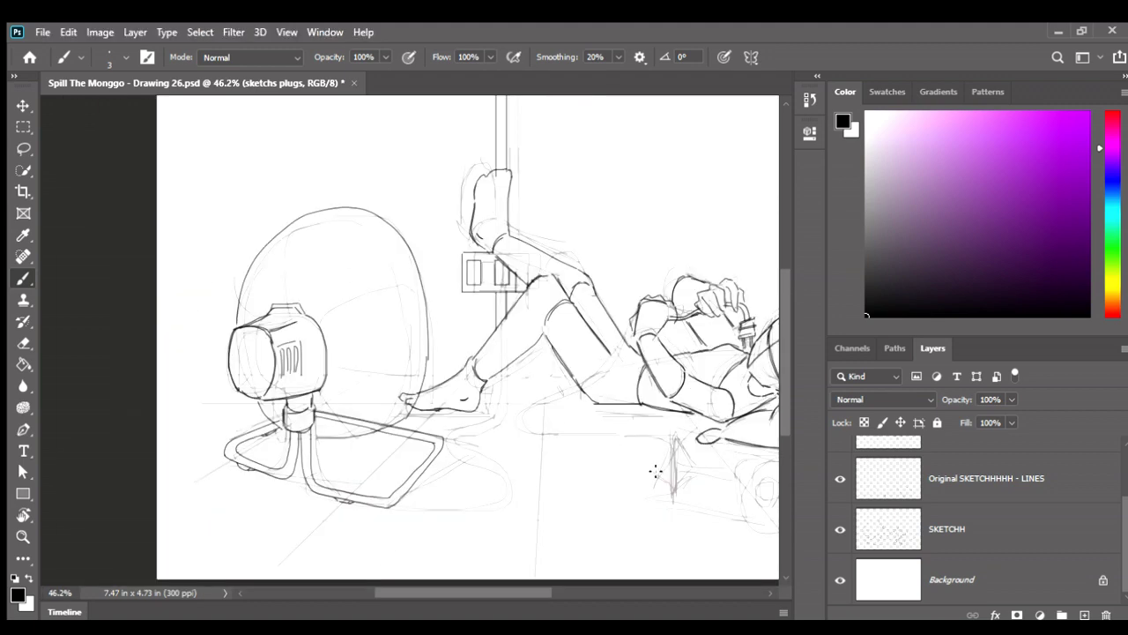
left_click(841, 530)
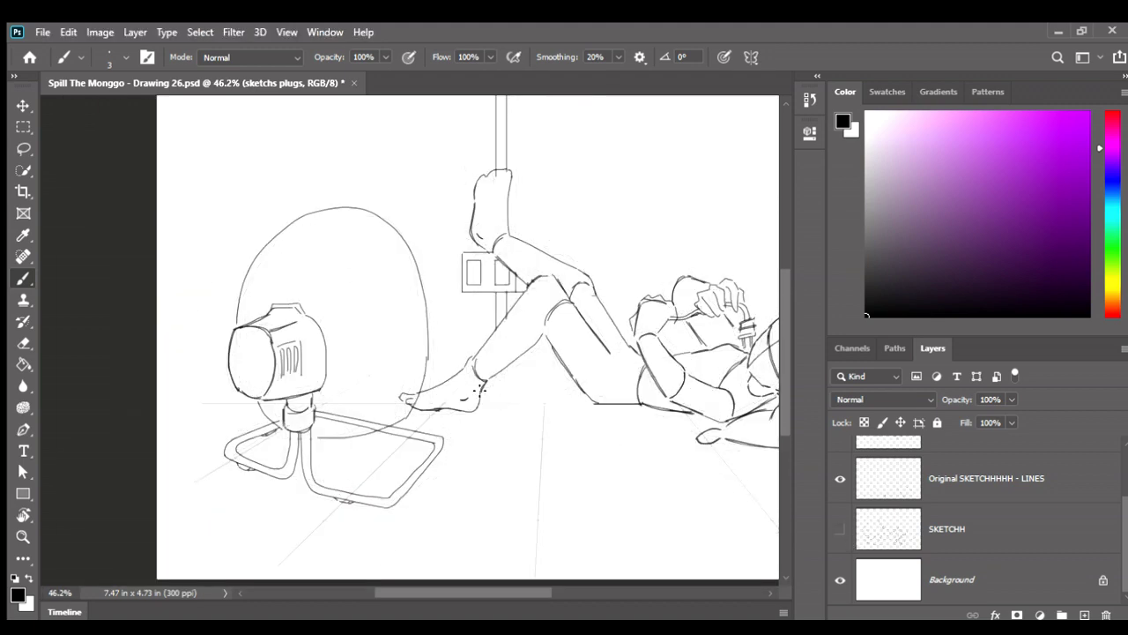
- Lasso the housing's top arc and move it slightly lower
scroll(230, 267, "up", 2)
scroll(231, 267, "up", 1)
scroll(231, 267, "down", 1)
key("l")
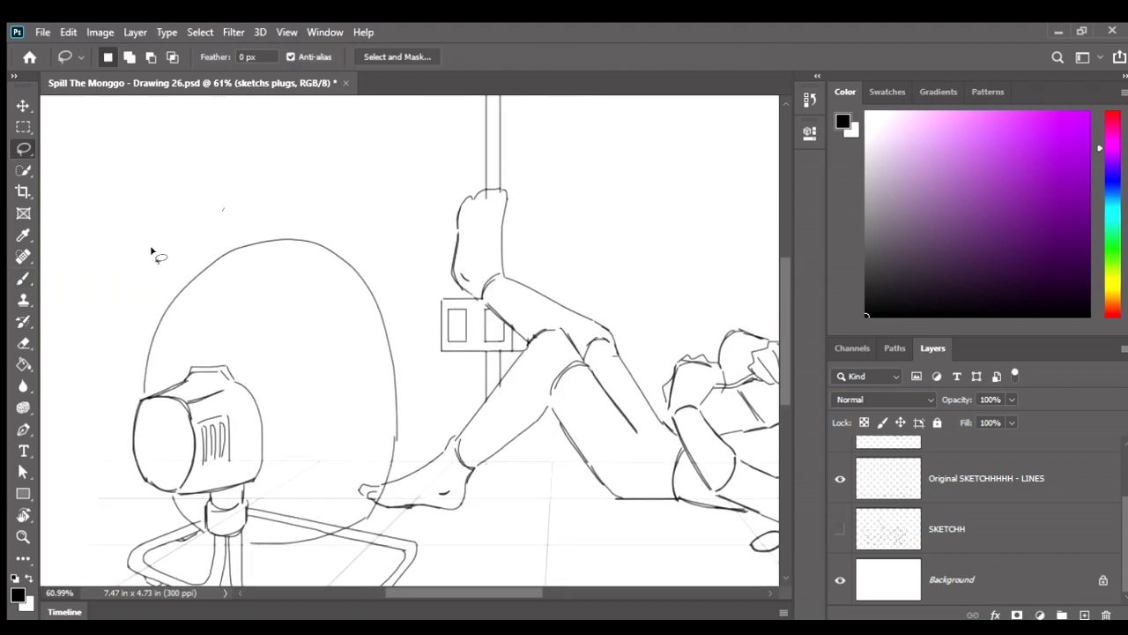
left_click_drag(227, 211, 223, 208)
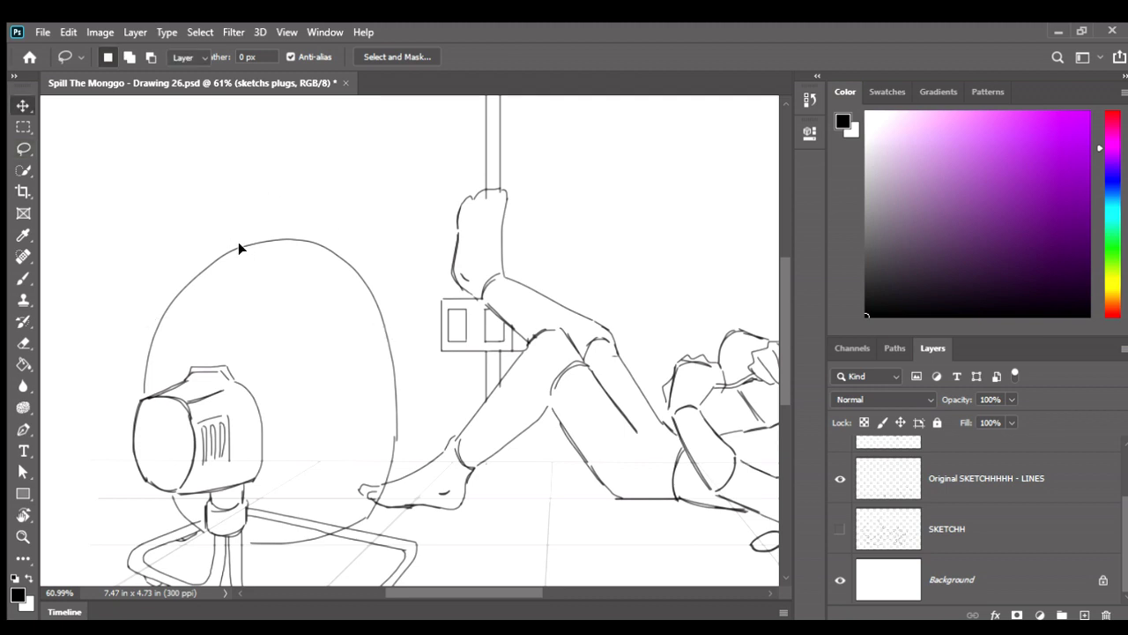
key("v")
left_click_drag(248, 238, 245, 260)
- Scale the top arc to about 106.7%, shift it up-right, and commit the transform
key("ctrl+t")
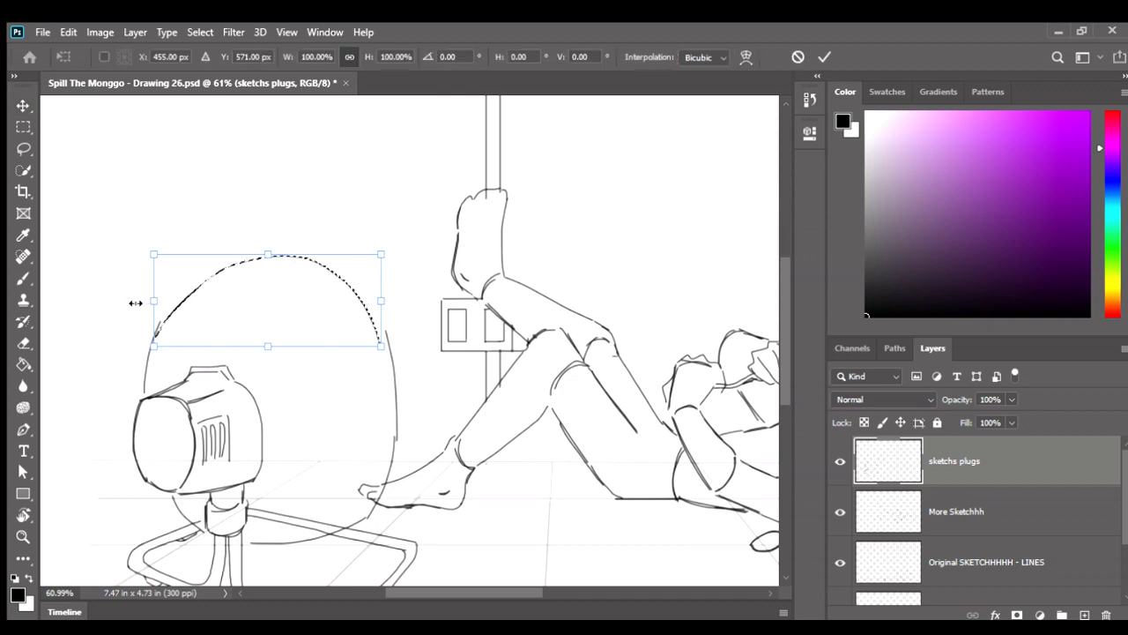
left_click_drag(141, 302, 128, 302)
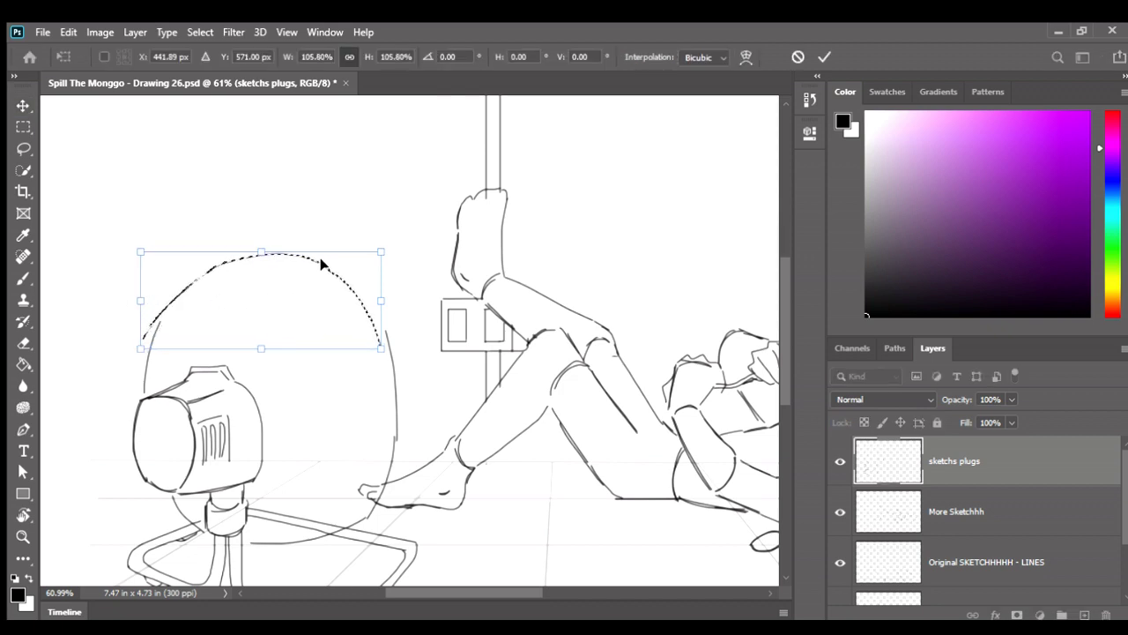
mouse_move(323, 264)
left_mouse_down()
mouse_move(332, 261)
mouse_move(270, 247)
left_mouse_up()
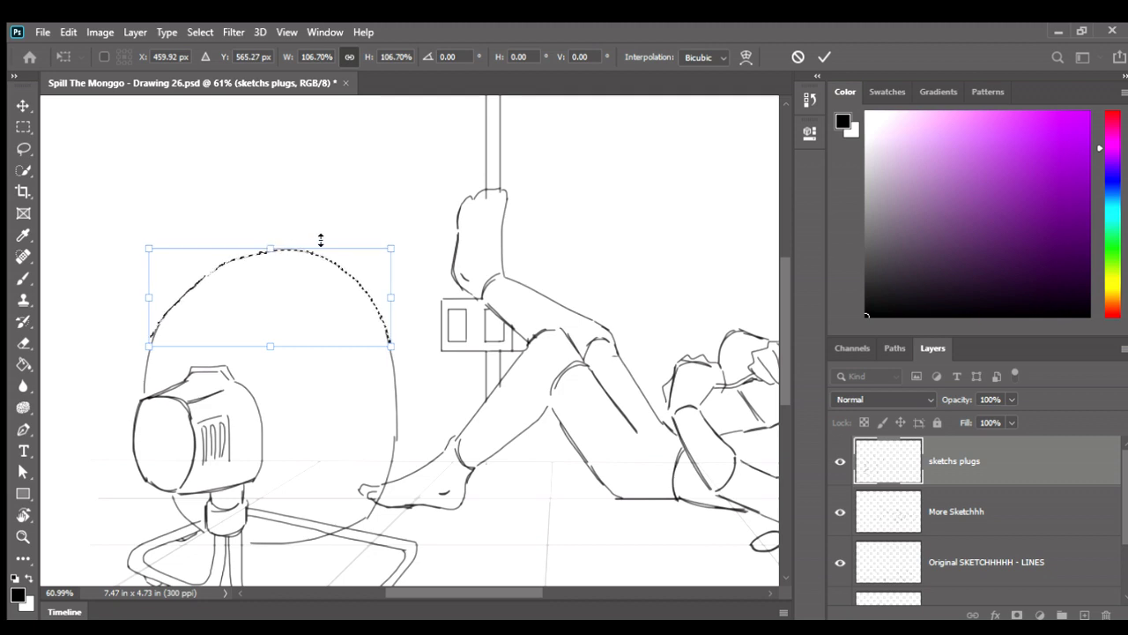
key("Return")
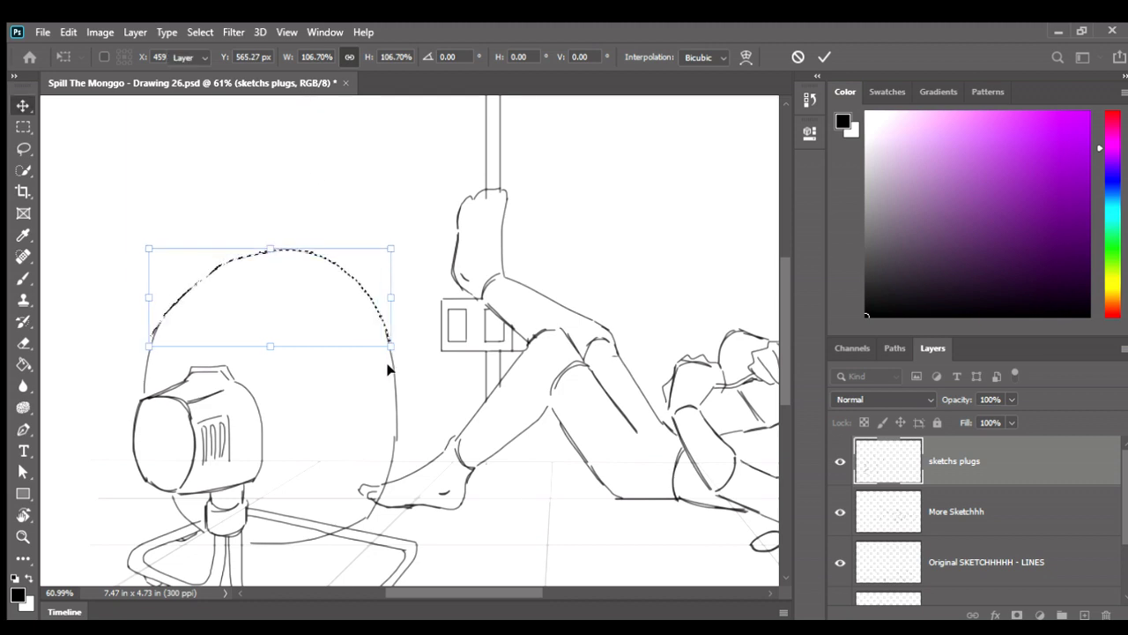
scroll(388, 370, "down", 1)
key("b")
scroll(881, 529, "down", 2)
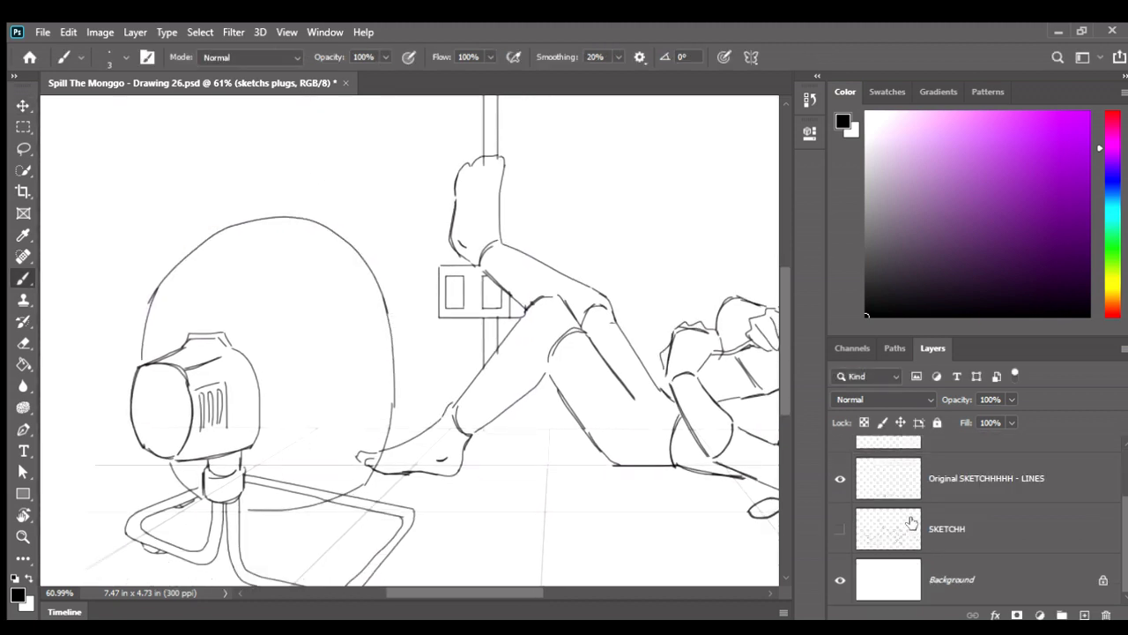
- Show SKETCHH as reference and redraw the housing's long left outline
left_click(840, 528)
scroll(147, 342, "up", 1)
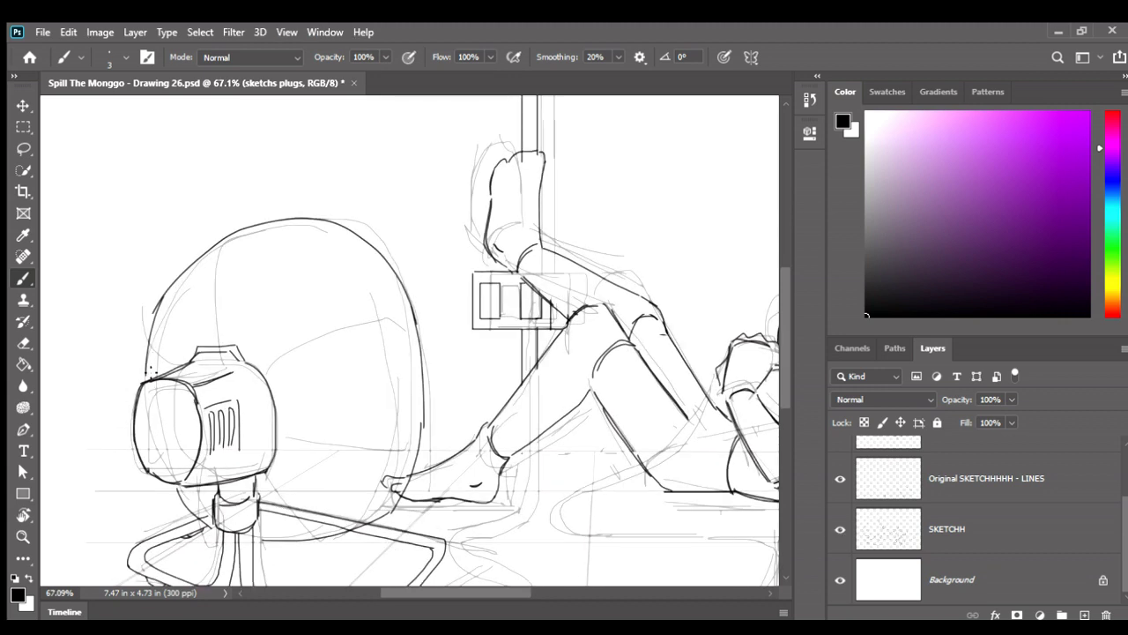
scroll(150, 370, "up", 1)
left_click_drag(163, 323, 197, 253)
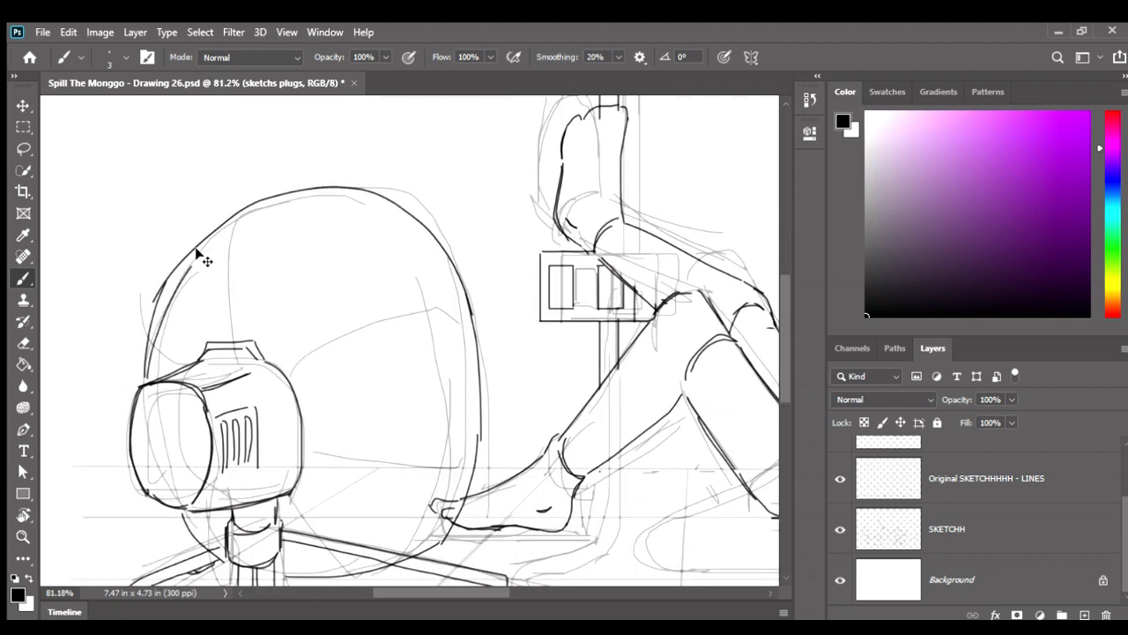
key("ctrl+z")
mouse_move(145, 370)
left_mouse_down()
mouse_move(271, 200)
mouse_move(192, 254)
mouse_move(139, 376)
mouse_move(190, 328)
left_mouse_up()
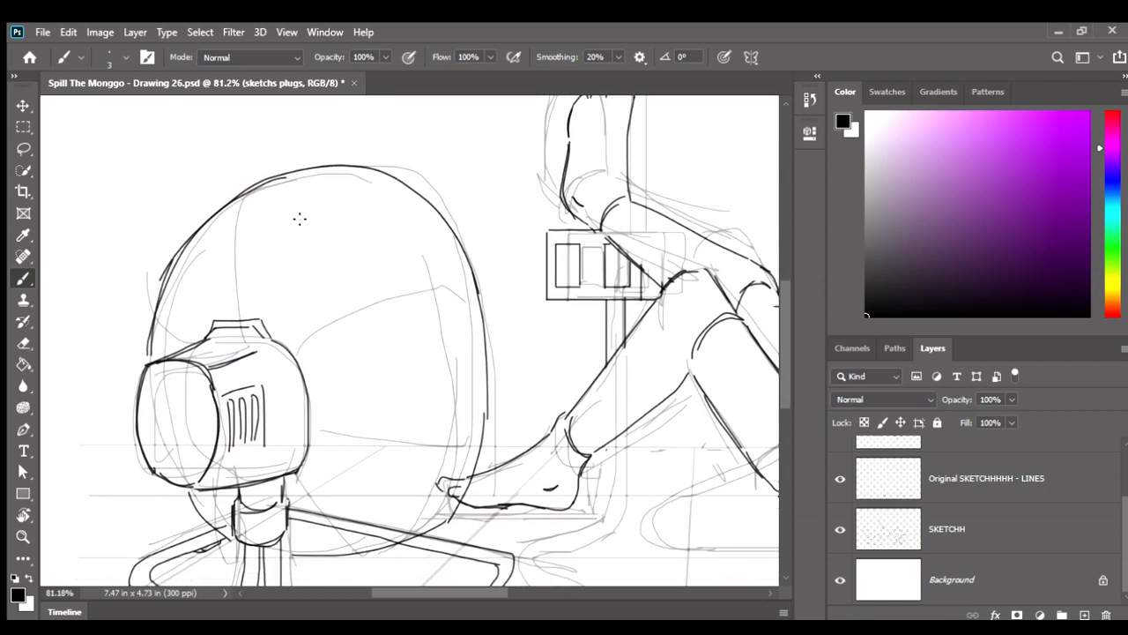
- Trace the housing's right outline and inner right rim line, discarding an overextended top stroke
mouse_move(245, 198)
left_mouse_down()
mouse_move(310, 176)
mouse_move(403, 227)
mouse_move(421, 250)
left_mouse_up()
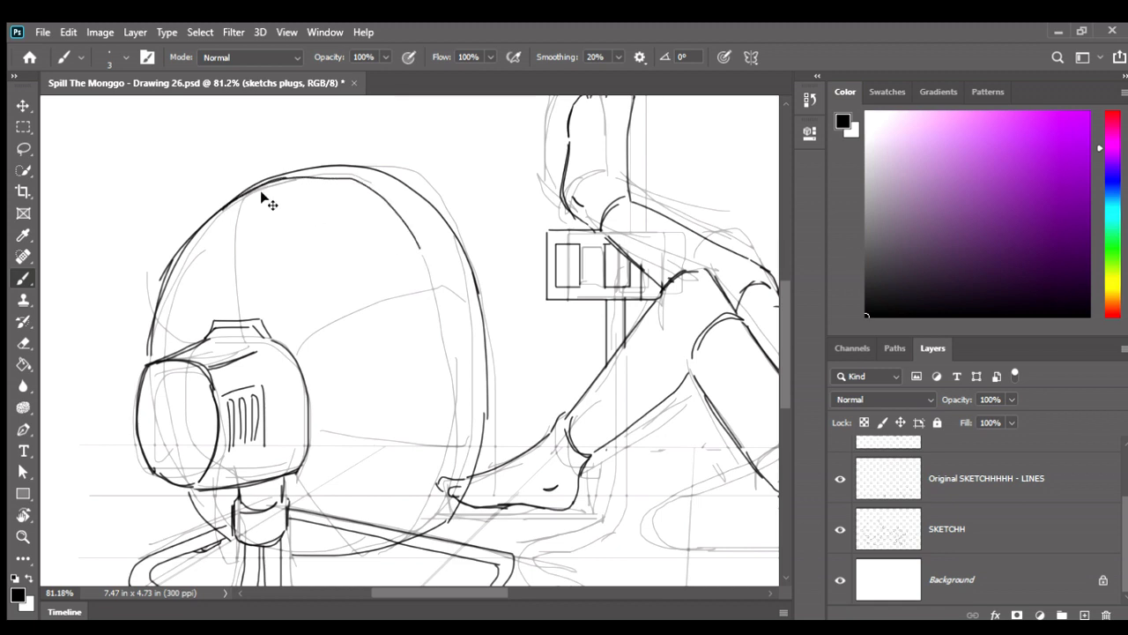
key("ctrl+z")
mouse_move(304, 176)
left_mouse_down()
mouse_move(425, 245)
mouse_move(455, 404)
mouse_move(422, 527)
left_mouse_up()
left_click_drag(381, 419, 360, 366)
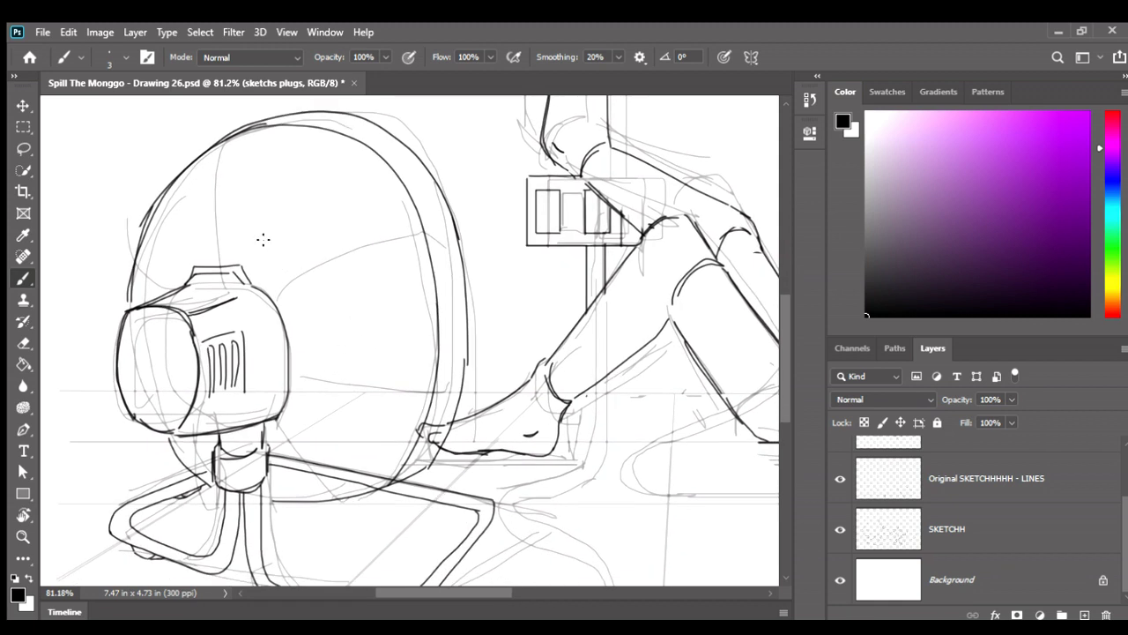
mouse_move(264, 123)
left_mouse_down()
mouse_move(348, 132)
mouse_move(403, 181)
mouse_move(428, 251)
mouse_move(435, 356)
left_mouse_up()
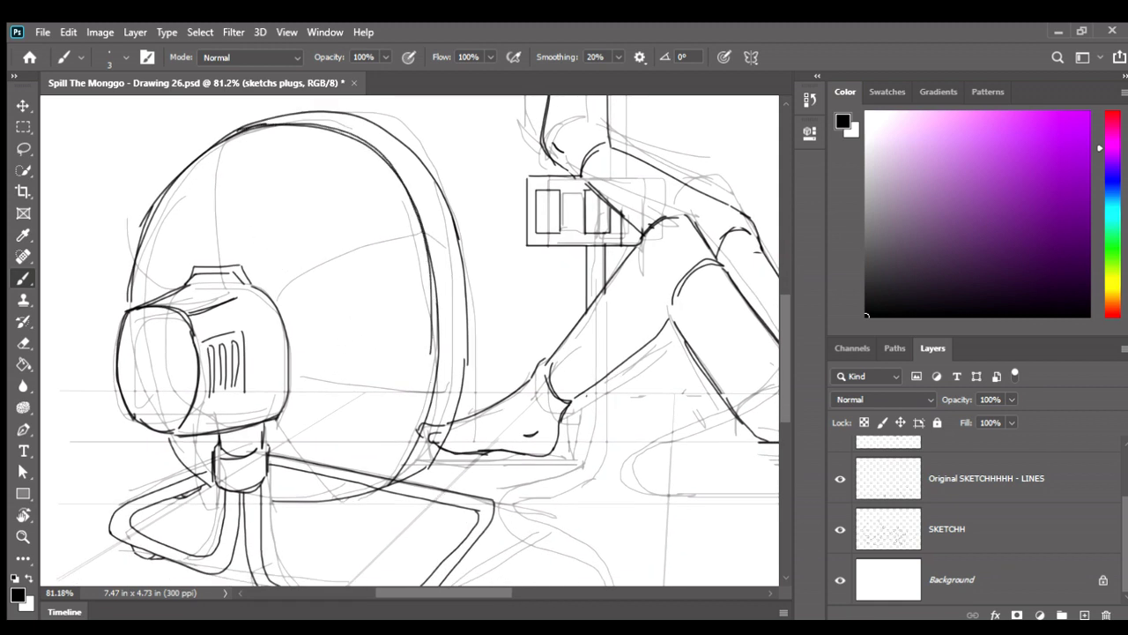
mouse_move(390, 426)
left_mouse_down()
mouse_move(432, 433)
mouse_move(379, 357)
left_mouse_up()
- Hide SKETCHH again and redraw the inner-rim line along the housing
scroll(433, 432, "down", 3)
left_click(840, 529)
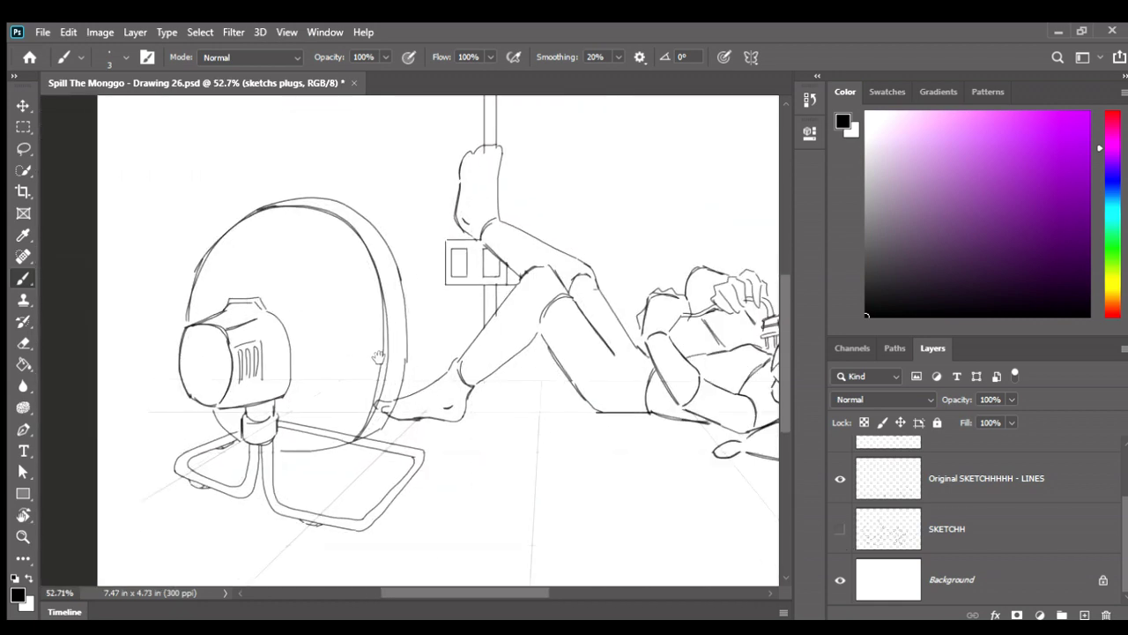
scroll(252, 361, "down", 2)
scroll(297, 374, "up", 4)
left_click_drag(297, 374, 388, 383)
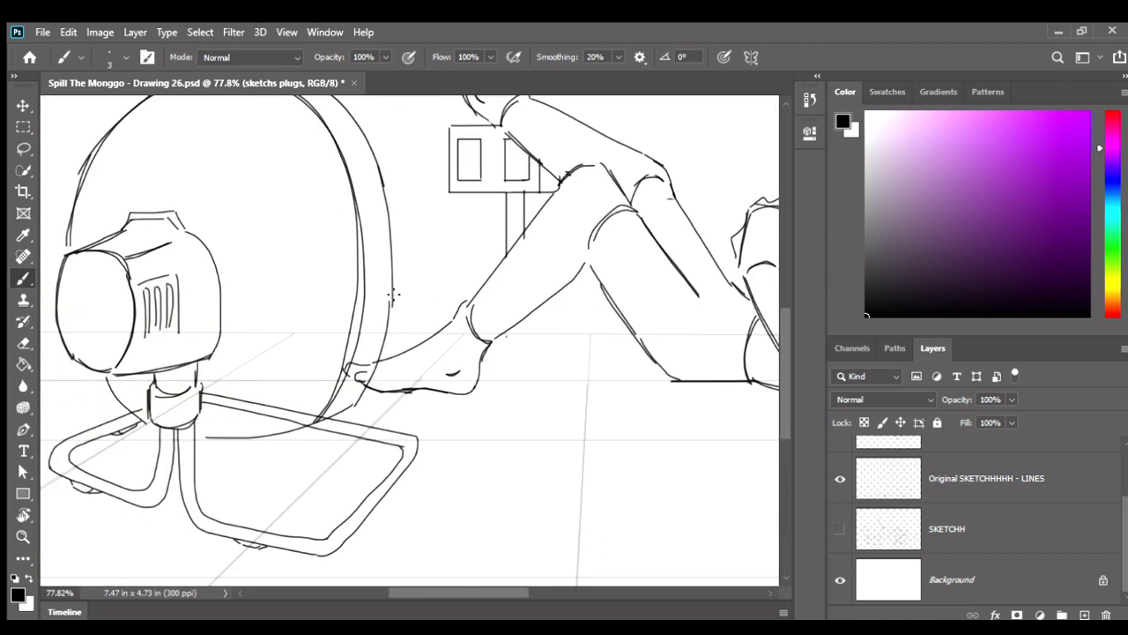
left_click_drag(392, 284, 317, 420)
key("ctrl+z")
left_click_drag(392, 296, 327, 423)
- Zoom in and erase the stray diagonal line near the foot
left_click_drag(404, 388, 404, 415)
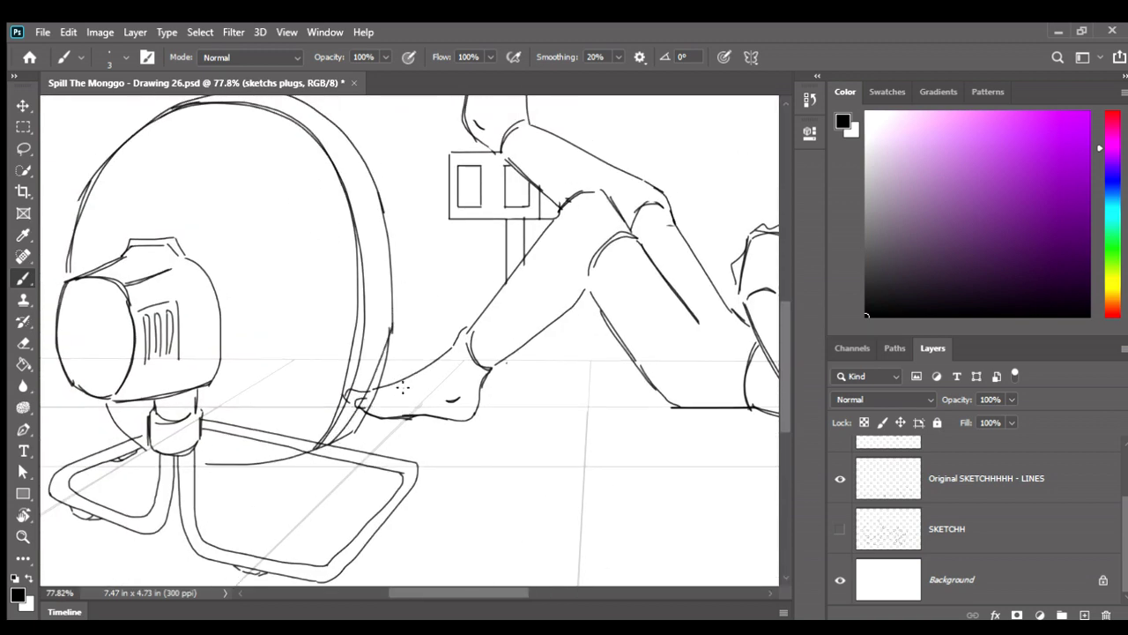
key("e")
scroll(369, 408, "up", 2)
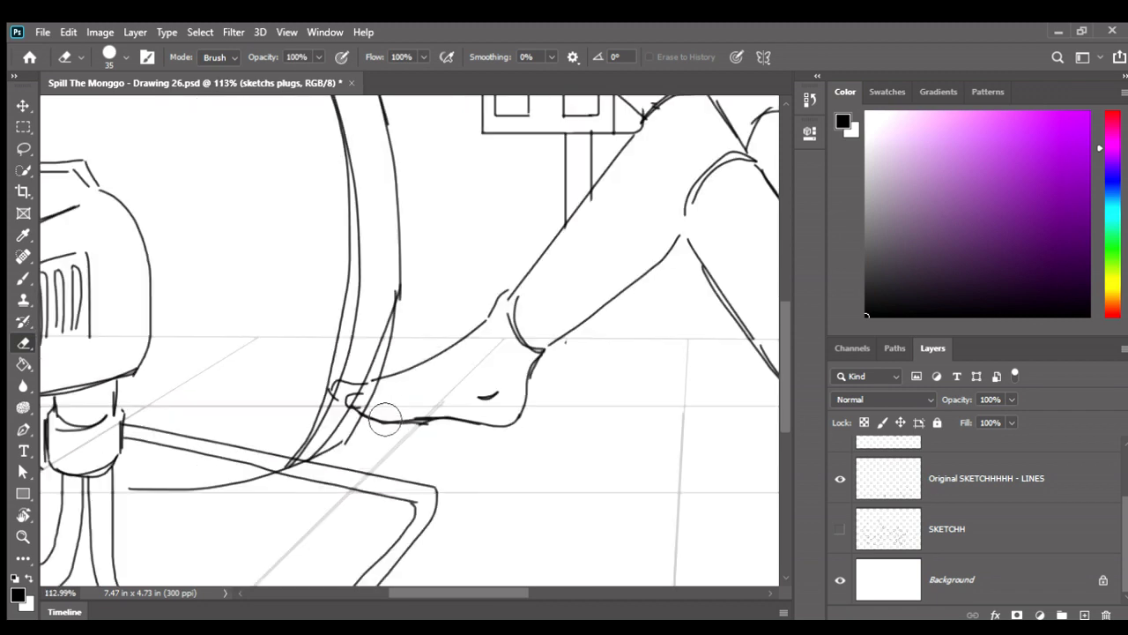
scroll(379, 414, "up", 2)
left_click_drag(364, 457, 327, 486)
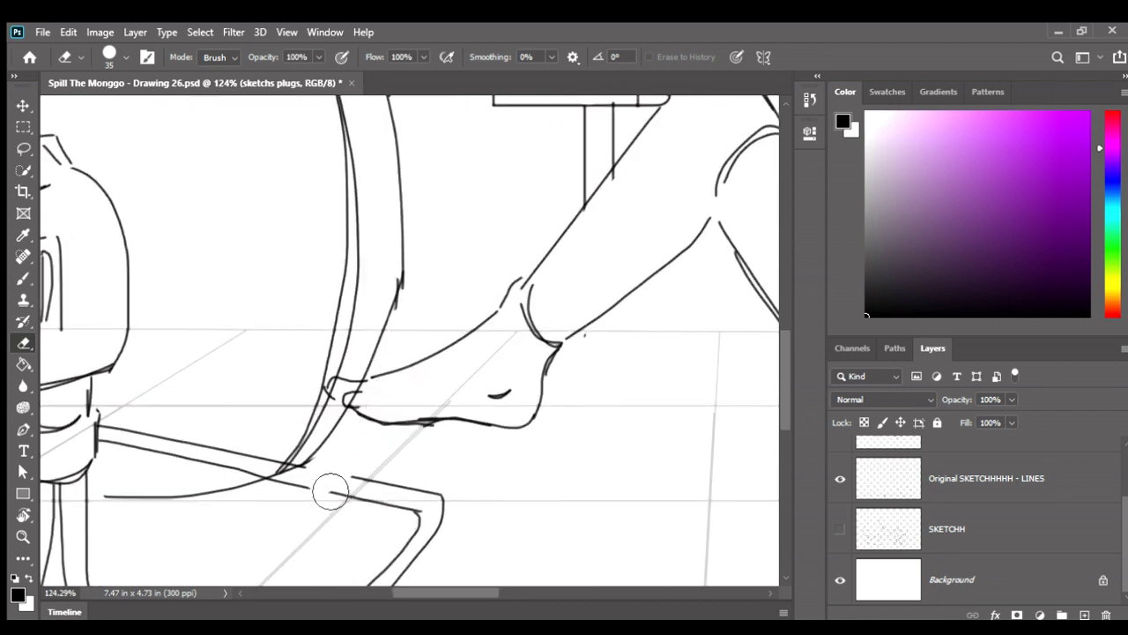
scroll(328, 484, "up", 1)
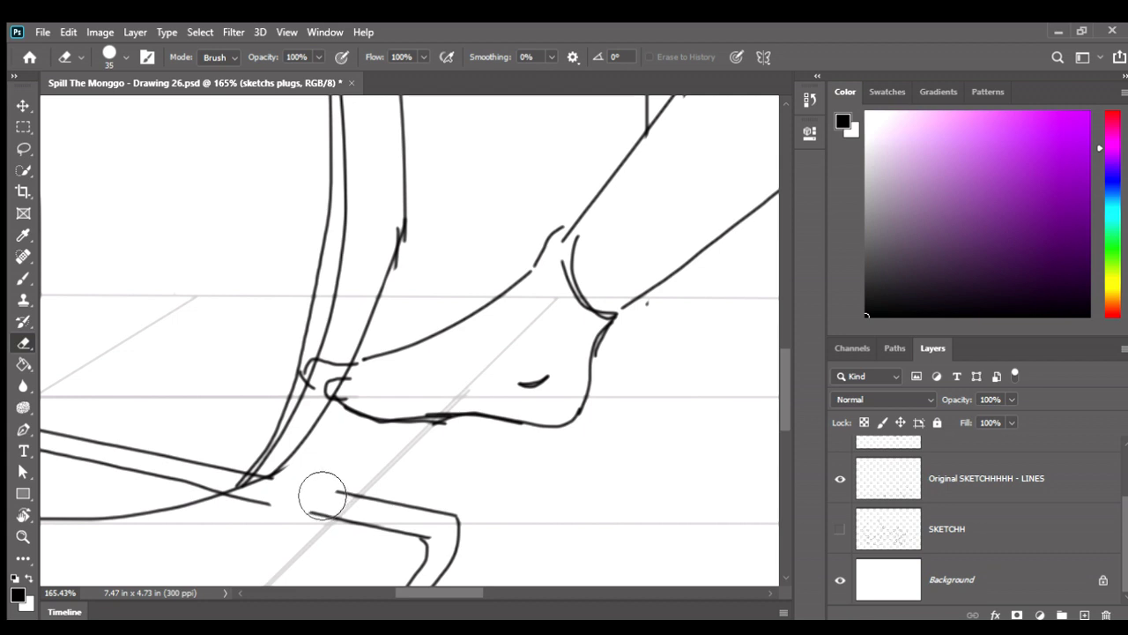
key("ctrl+z")
mouse_move(372, 451)
left_mouse_down()
mouse_move(438, 290)
mouse_move(423, 336)
mouse_move(517, 429)
left_mouse_up()
- Brush a cleaner replacement line by the foot and recenter the heater
key("b")
mouse_move(462, 317)
left_mouse_down()
mouse_move(387, 506)
mouse_move(331, 563)
left_mouse_up()
scroll(396, 496, "down", 3)
left_click_drag(401, 495, 456, 434)
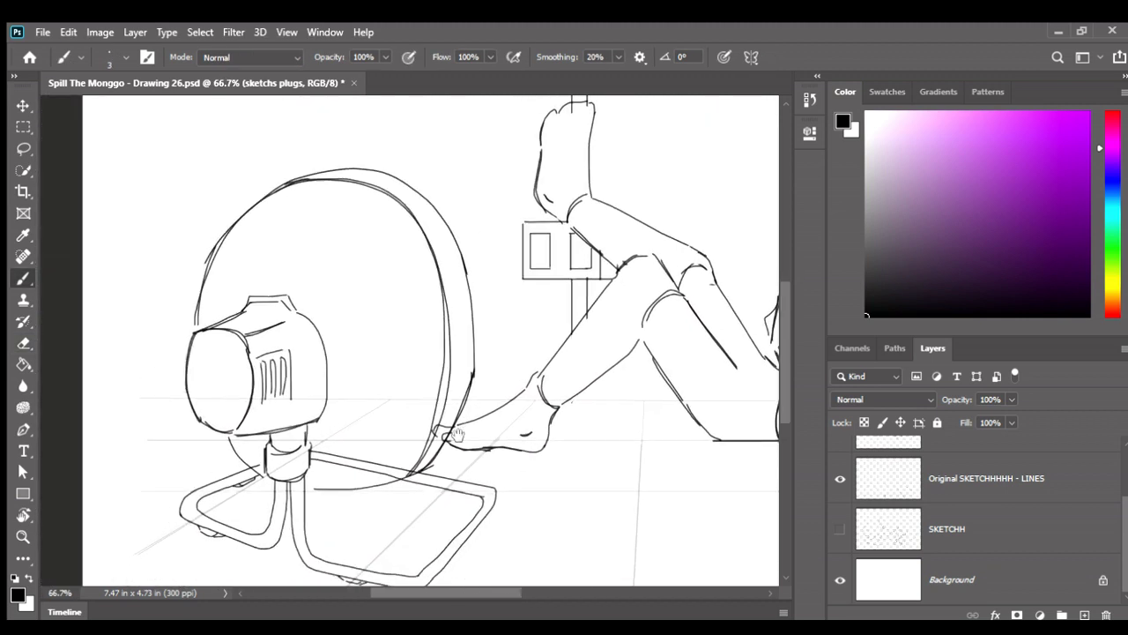
scroll(456, 433, "down", 2)
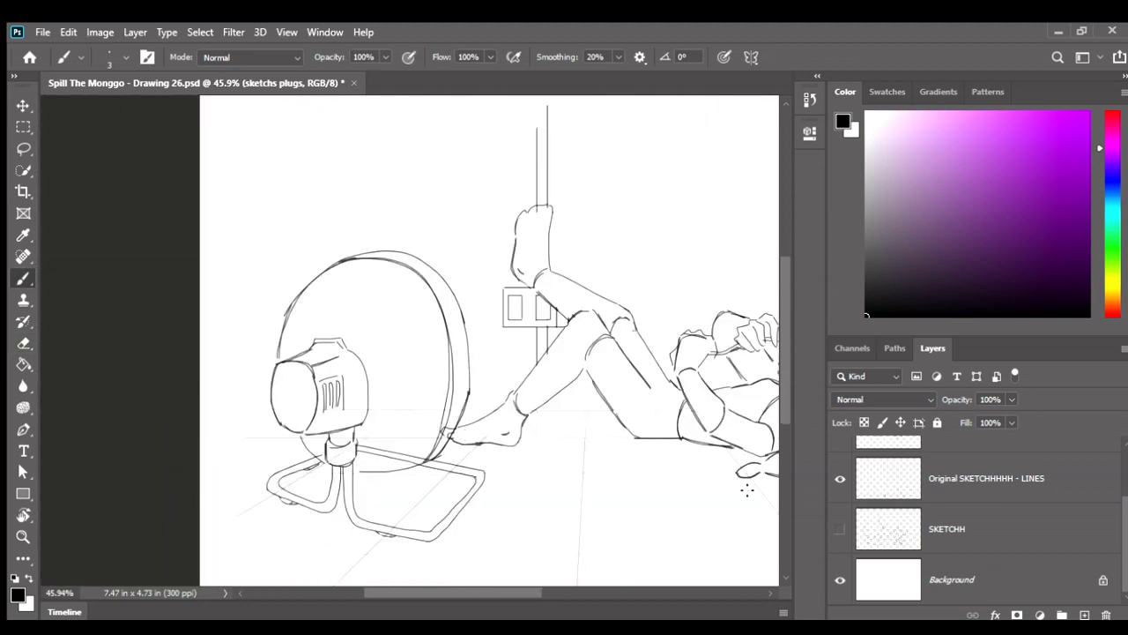
key("ctrl+z")
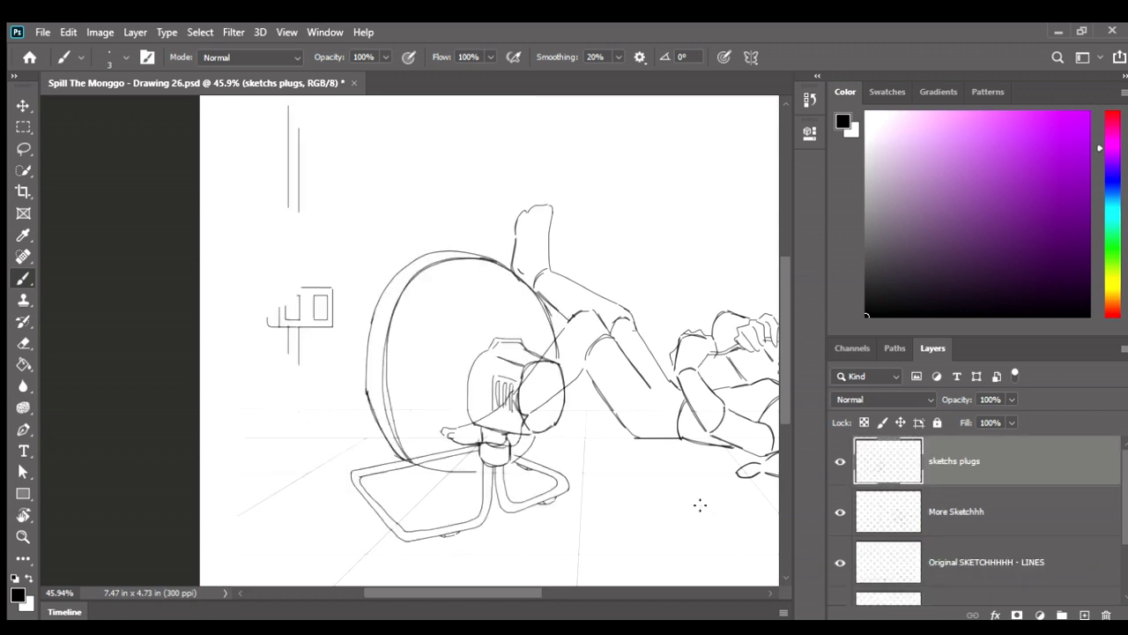
scroll(555, 361, "up", 2)
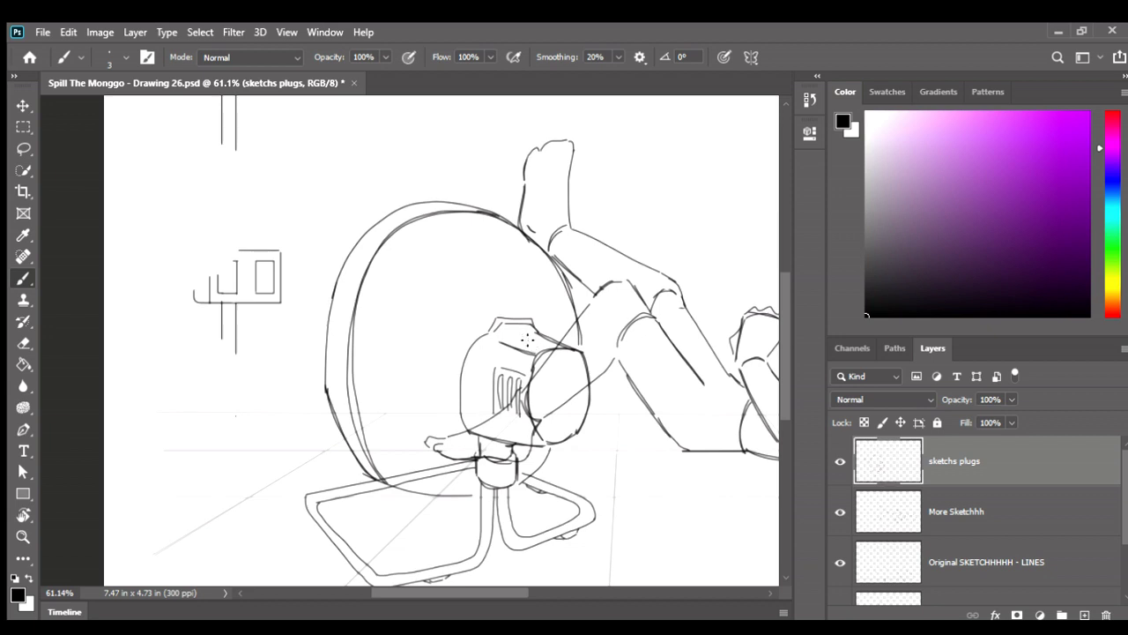
key("ctrl+z")
key("ctrl+shift+z")
key("ctrl+z")
scroll(357, 302, "up", 2)
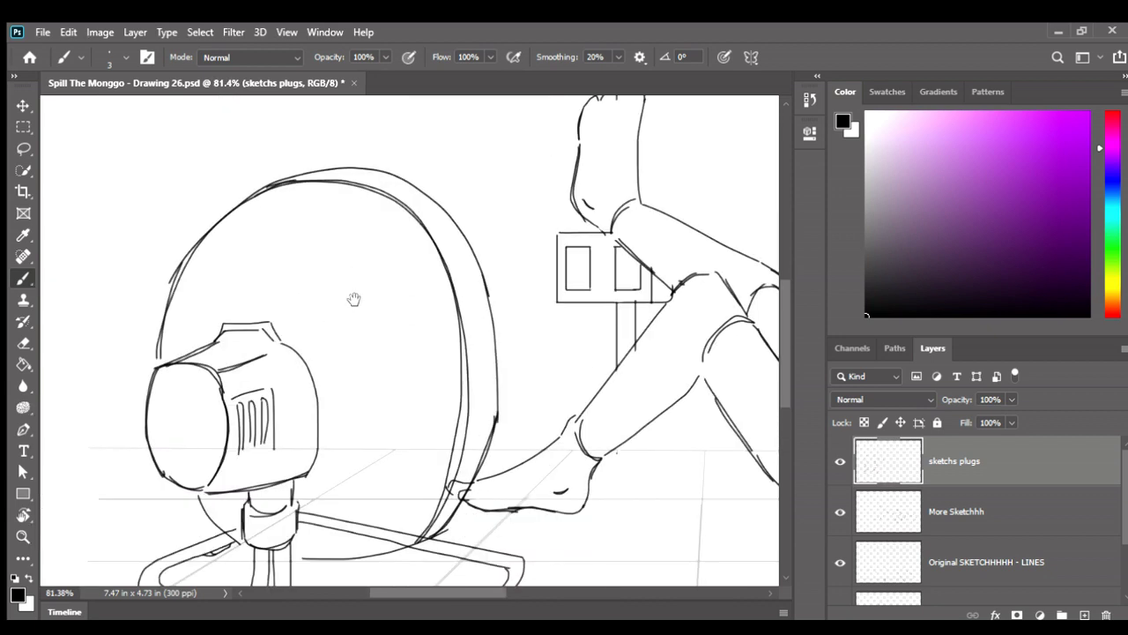
left_click_drag(354, 299, 363, 266)
left_click_drag(287, 314, 331, 234)
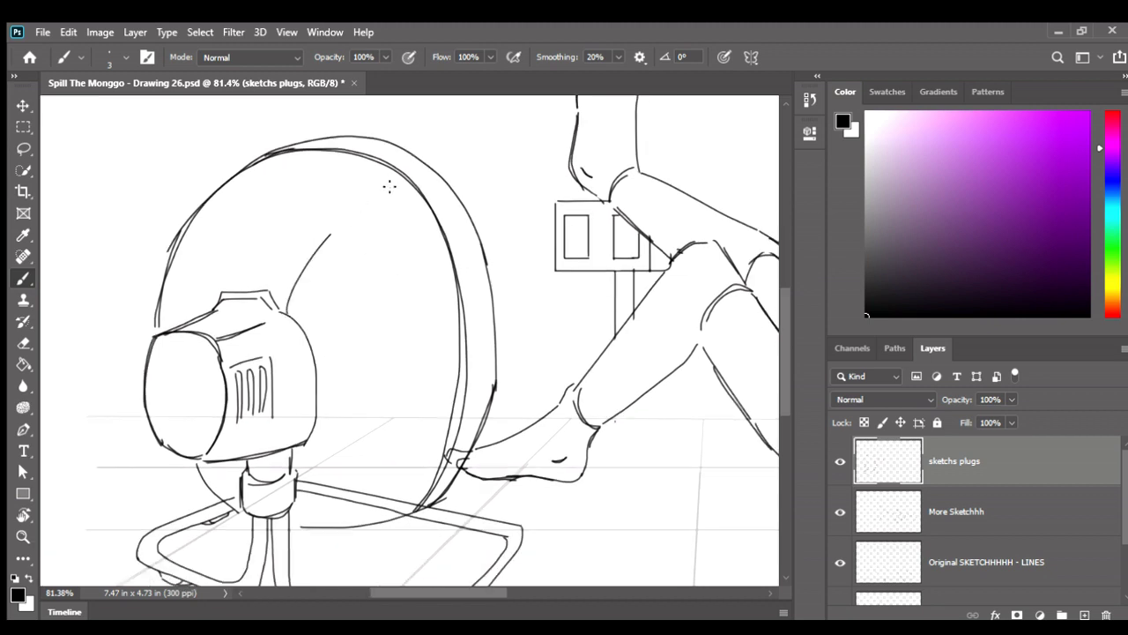
left_click_drag(389, 186, 430, 187)
key("ctrl+z")
left_click_drag(288, 314, 441, 170)
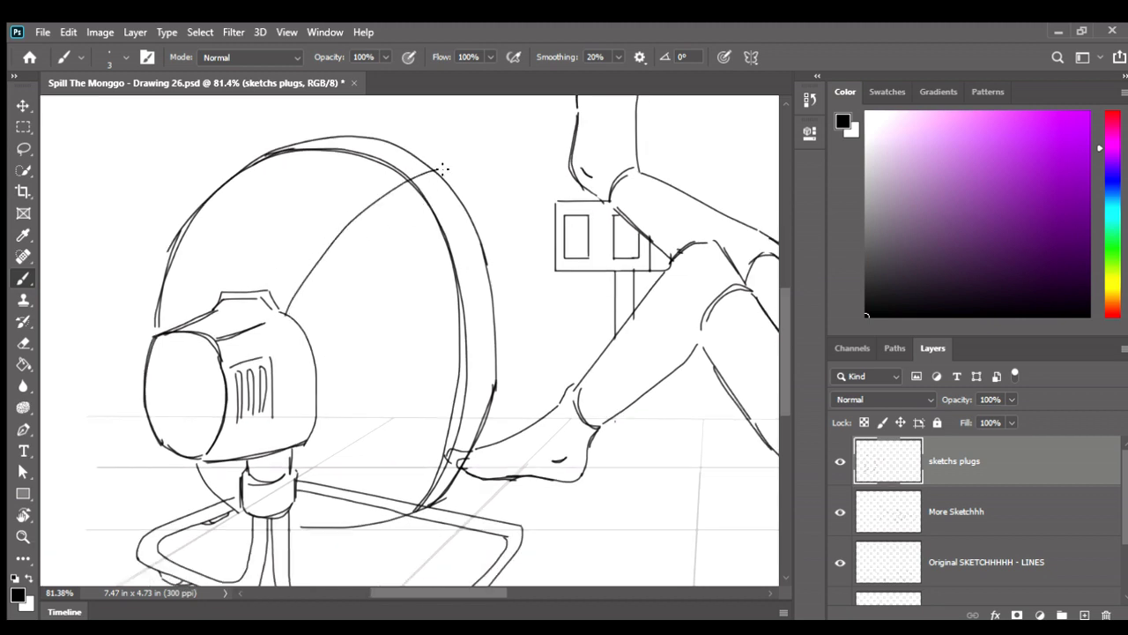
key("ctrl+z")
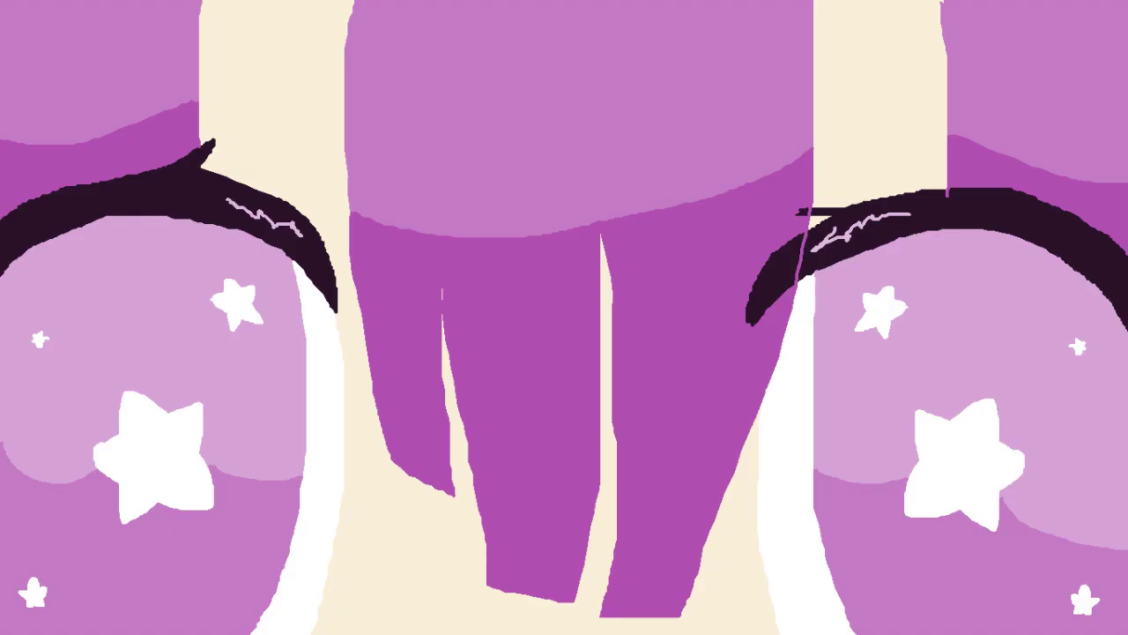